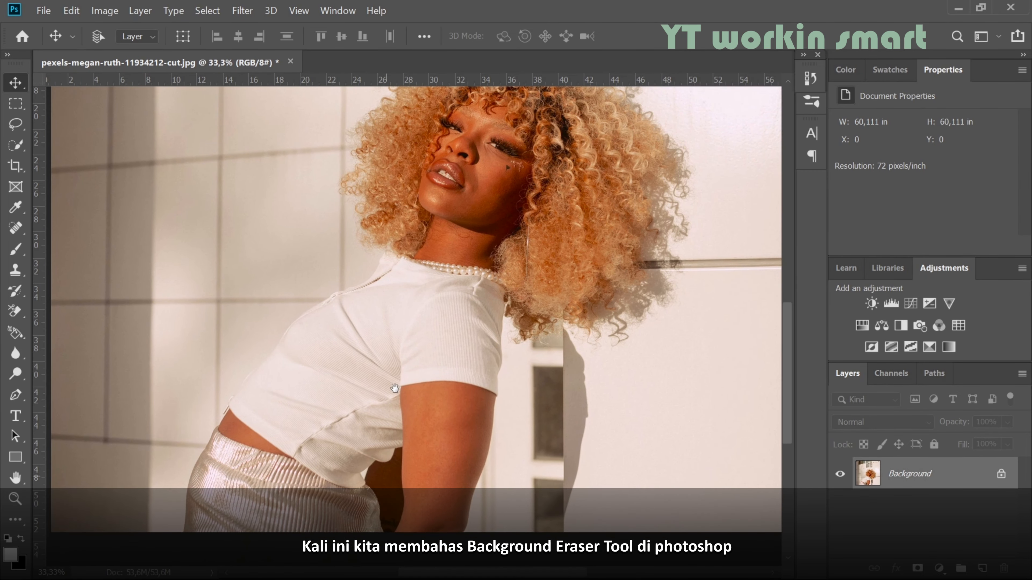
Step: Duplicate the Background layer and rename the copy GAMBAR
drag(394, 389, 398, 439)
alt+click(381, 506)
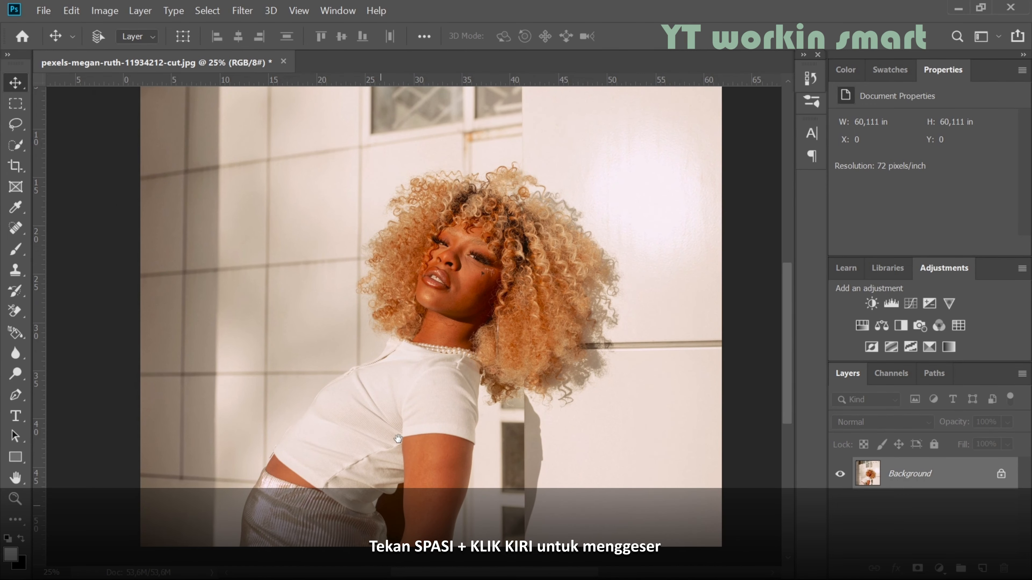
key(ctrl+j)
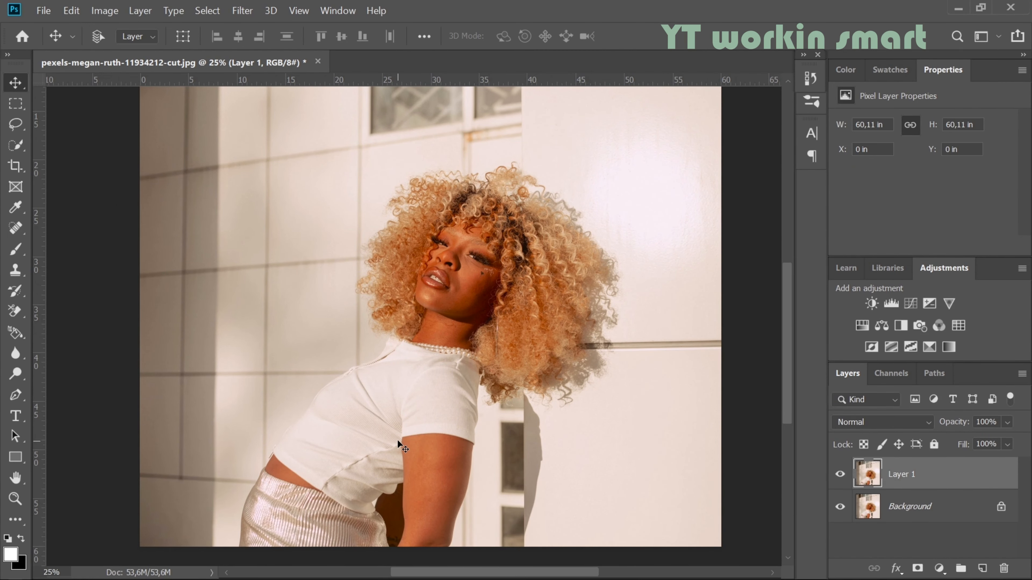
double_click(902, 475)
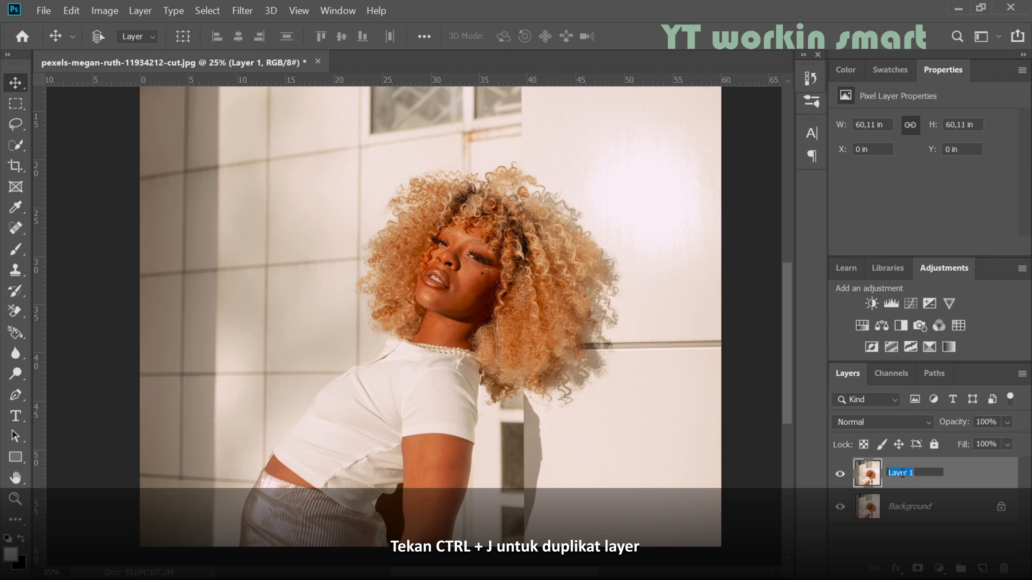
text(GAMBAR)
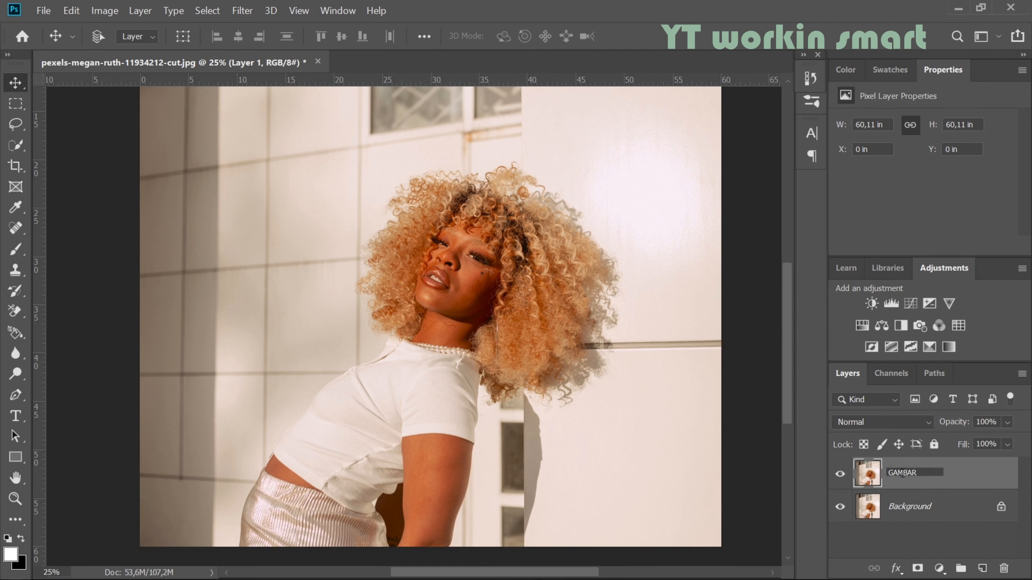
key(Return)
Step: Add a black (000000) Solid Color fill layer directly above the Background layer
click(923, 511)
click(939, 568)
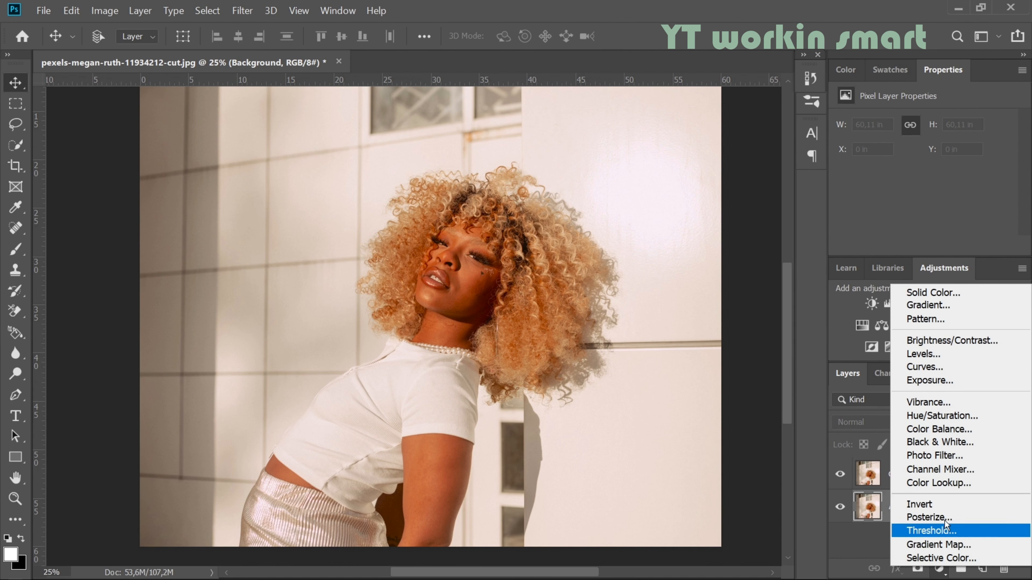
click(942, 293)
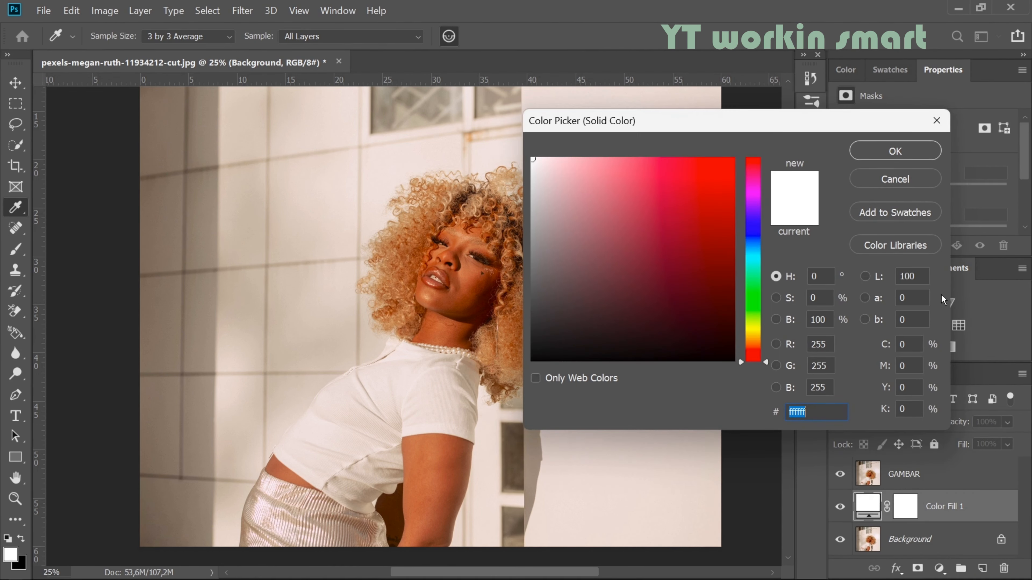
drag(704, 295, 515, 367)
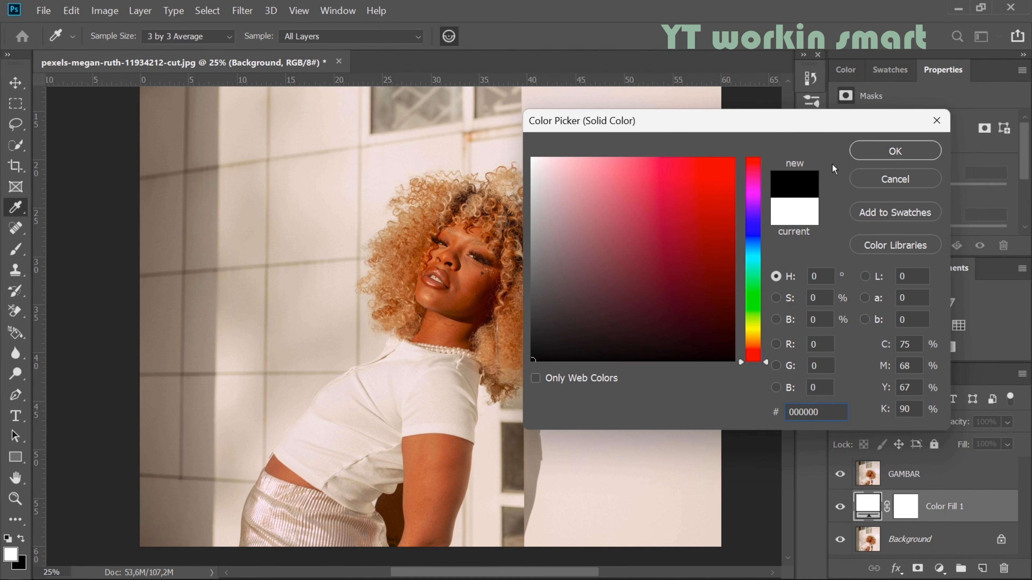
click(872, 153)
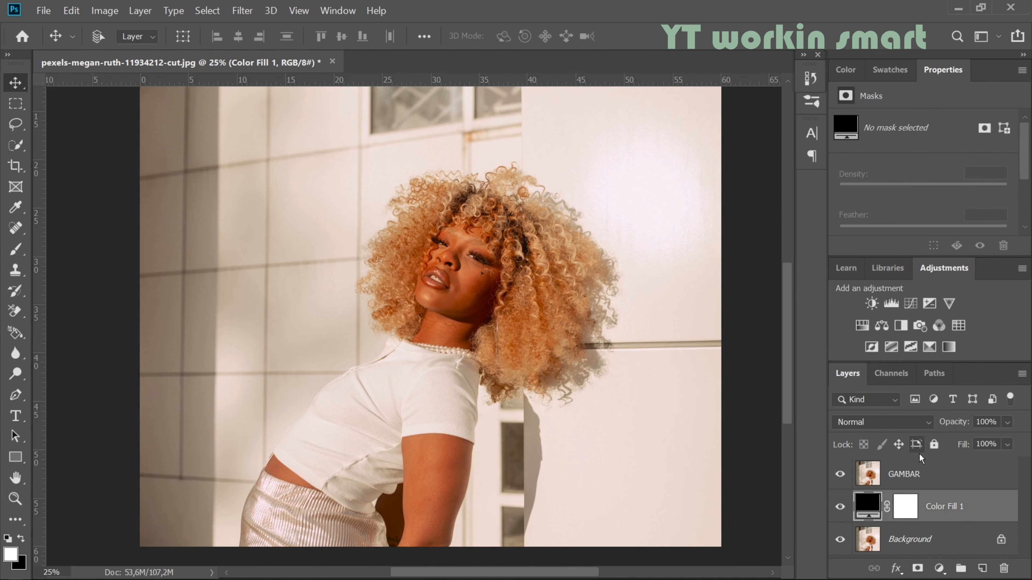
Step: Select the GAMBAR layer and activate the Background Eraser Tool with a brush size of 300
click(907, 474)
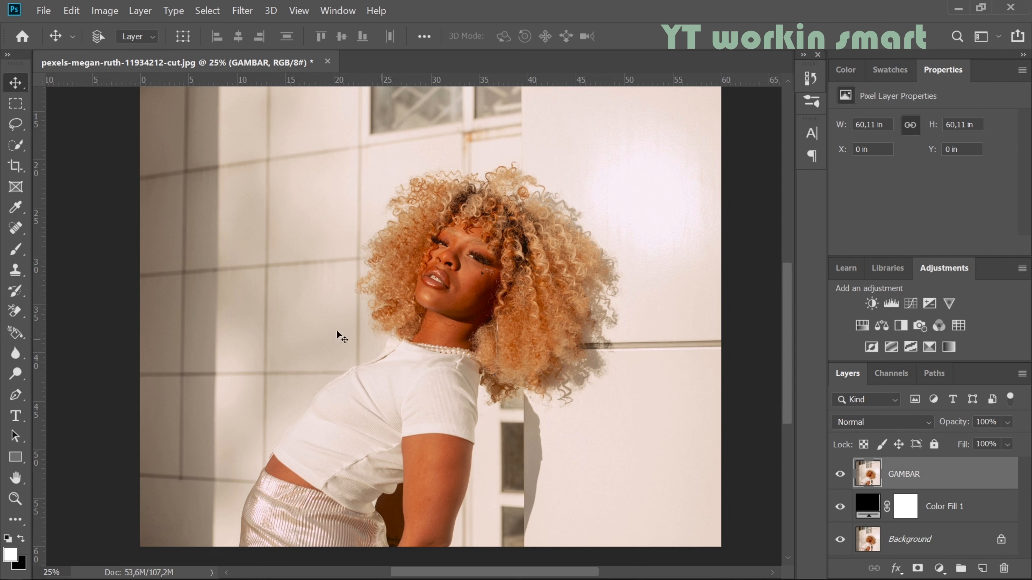
click(15, 311)
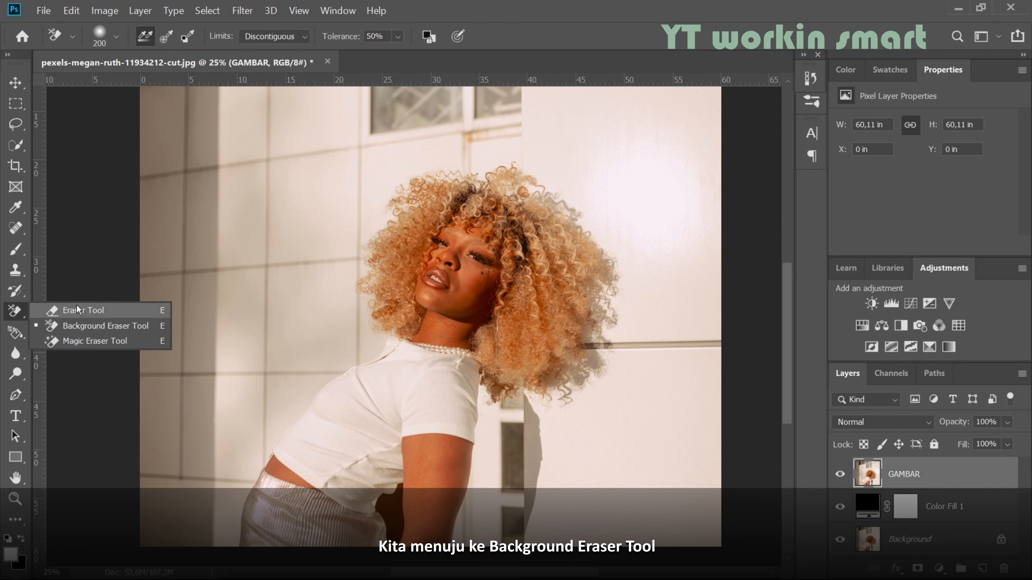
click(92, 326)
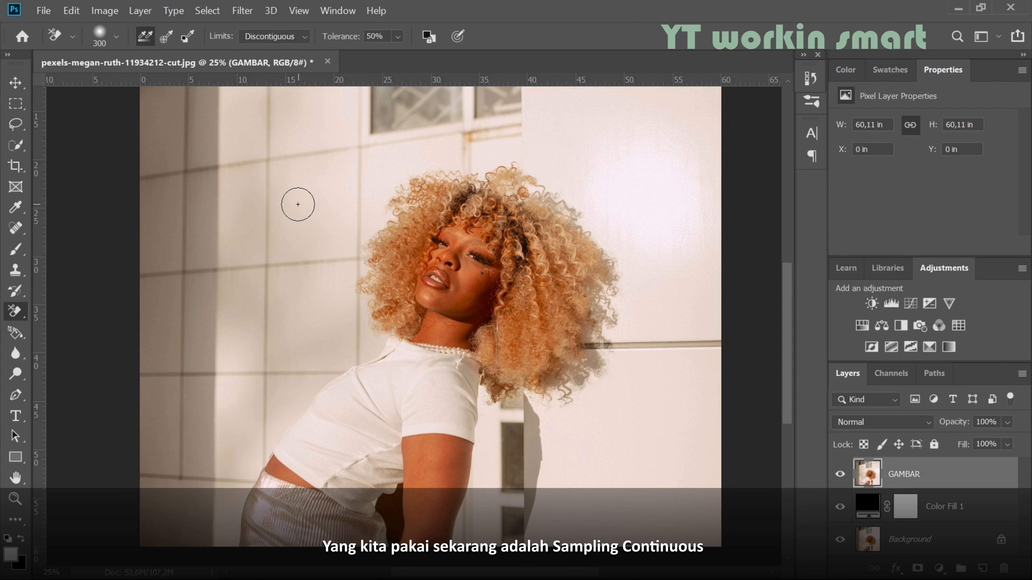
Step: Try erasing the wall beside the woman's curly hair with Sampling Continuous, and undo the stroke
mouse_move(297, 205)
mouse_down()
mouse_move(314, 245)
mouse_move(370, 250)
mouse_move(391, 218)
mouse_move(367, 221)
mouse_up()
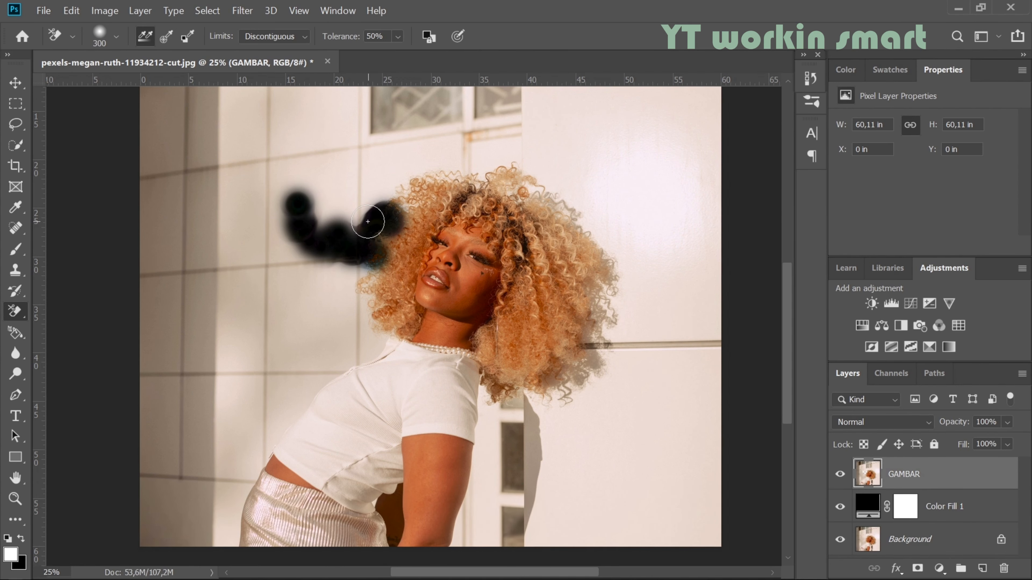
ctrl+click(368, 221)
ctrl+click(367, 222)
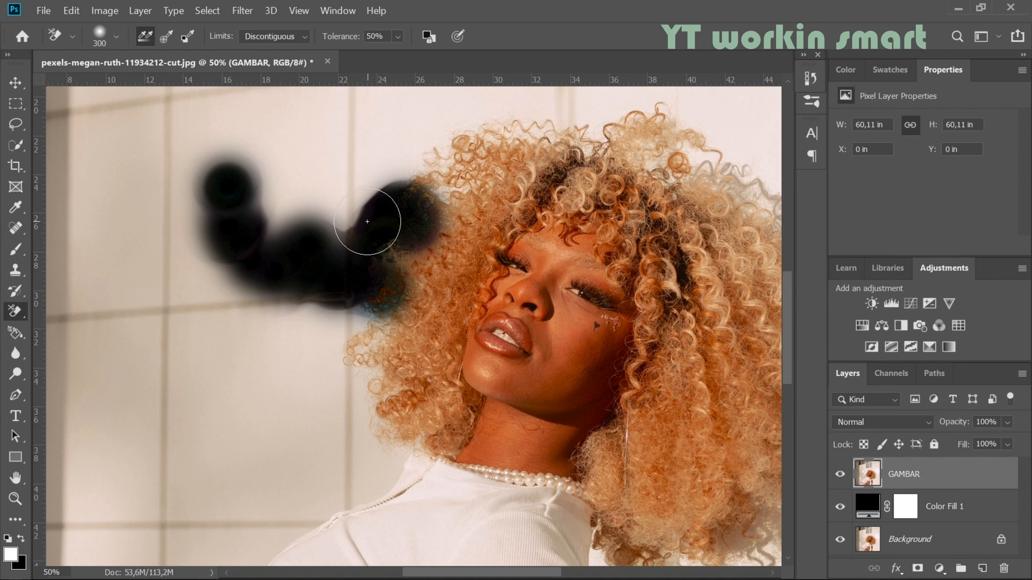
key(ctrl+z)
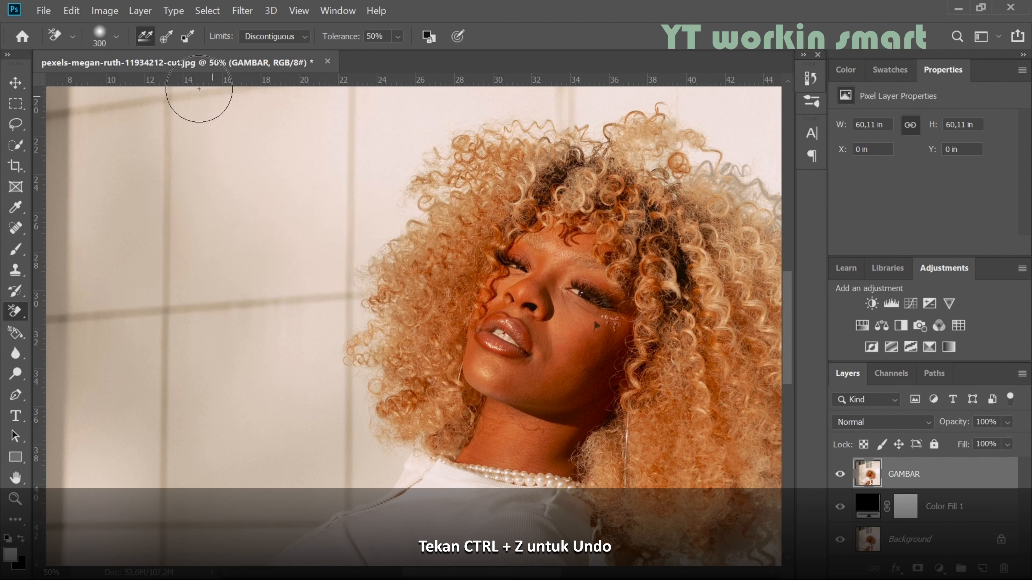
Step: Set the eraser's sampling to Once, testing it on the wall around the hair and undoing the erasure
click(167, 37)
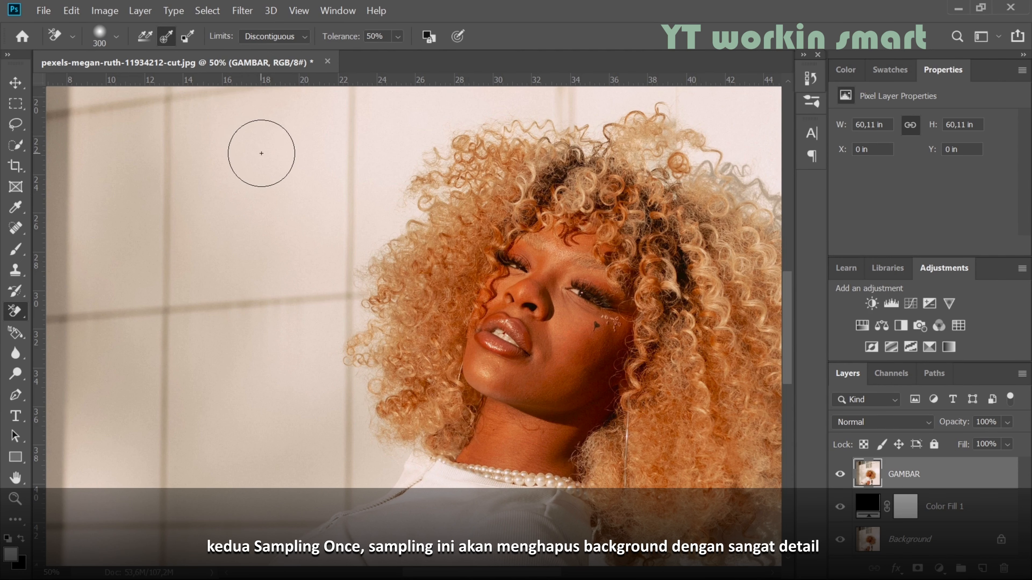
mouse_move(261, 152)
mouse_down()
mouse_move(313, 146)
mouse_move(301, 243)
mouse_move(338, 259)
mouse_move(338, 292)
mouse_move(354, 350)
mouse_move(371, 367)
mouse_move(372, 408)
mouse_move(400, 246)
mouse_move(434, 173)
mouse_move(535, 122)
mouse_move(619, 116)
mouse_move(414, 104)
mouse_move(431, 130)
mouse_move(381, 149)
mouse_move(304, 251)
mouse_move(307, 284)
mouse_move(372, 277)
mouse_move(366, 325)
mouse_move(317, 404)
mouse_move(343, 215)
mouse_up()
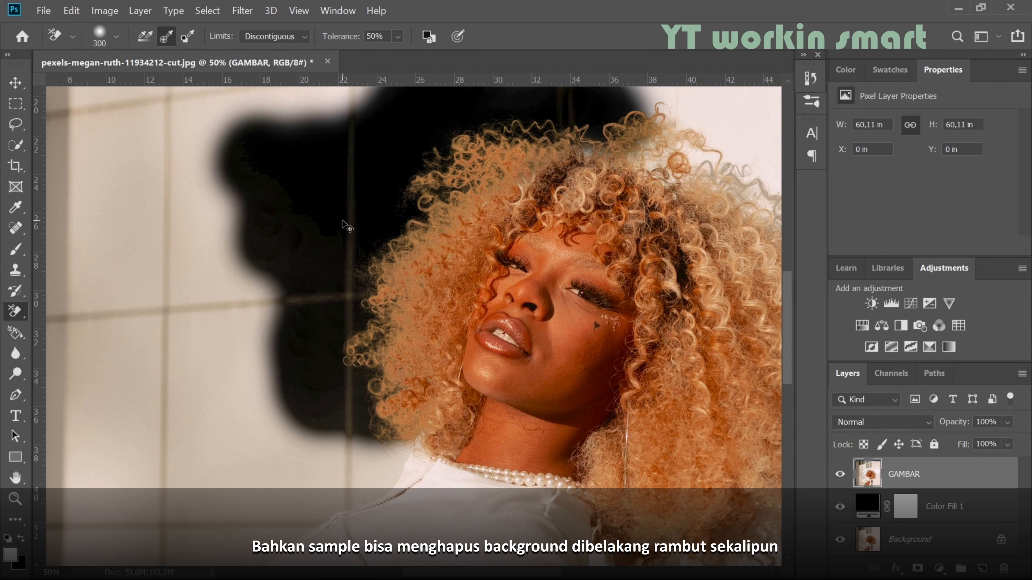
key(ctrl+z)
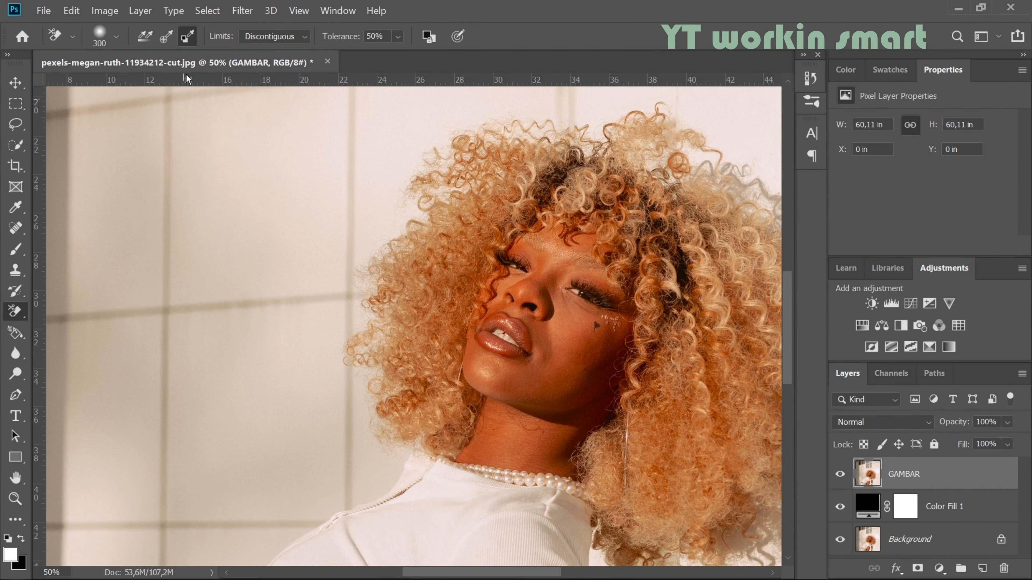
click(167, 37)
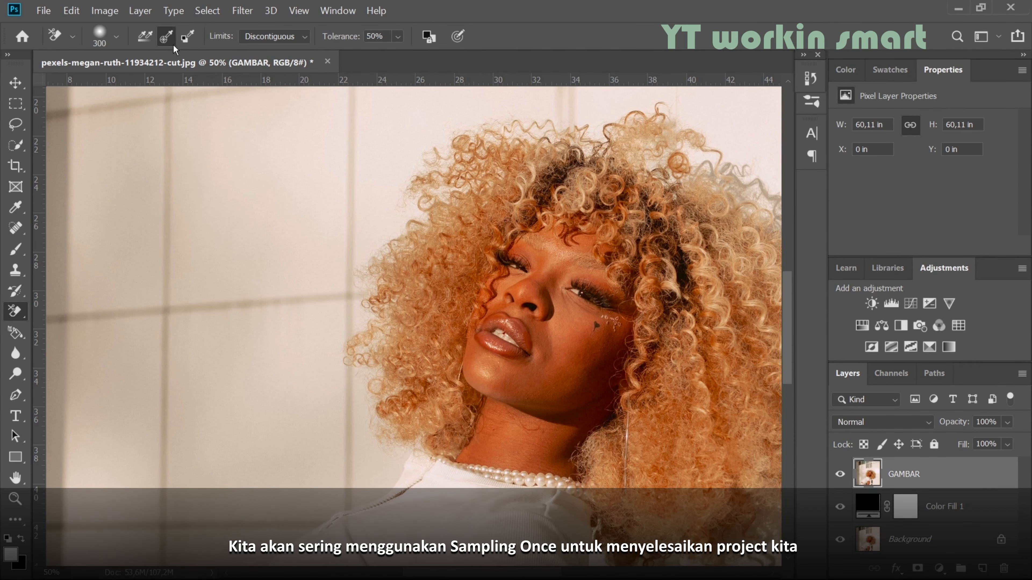
Step: Try erasing the wall around the hair with the limits set to Discontiguous, and undo the erasure
click(271, 37)
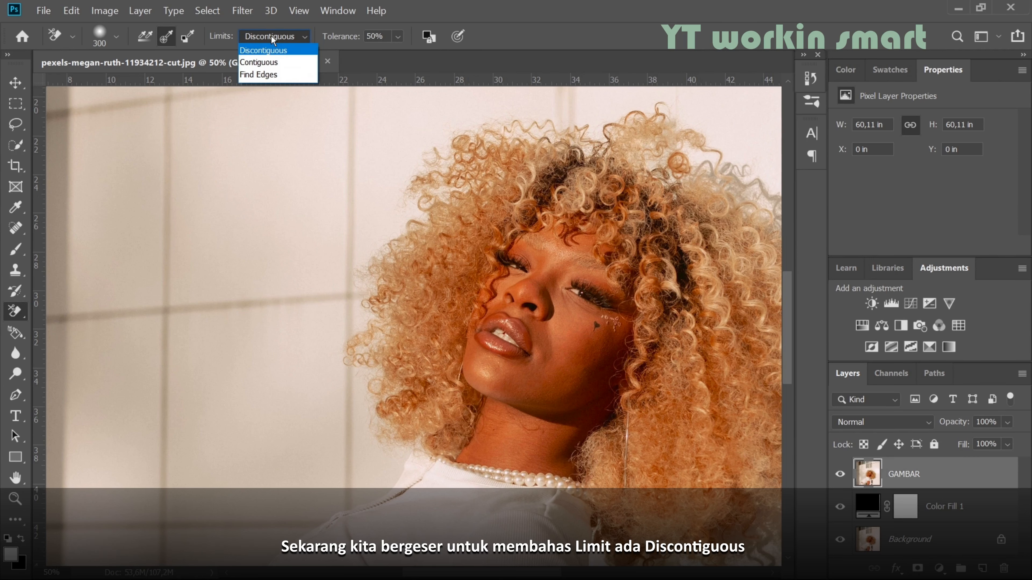
click(263, 50)
mouse_move(293, 170)
mouse_down()
mouse_move(260, 231)
mouse_move(356, 188)
mouse_move(374, 239)
mouse_move(339, 366)
mouse_move(367, 378)
mouse_move(459, 171)
mouse_move(585, 118)
mouse_move(634, 118)
mouse_up()
mouse_move(353, 139)
mouse_down()
mouse_move(421, 140)
mouse_move(271, 219)
mouse_move(283, 218)
mouse_up()
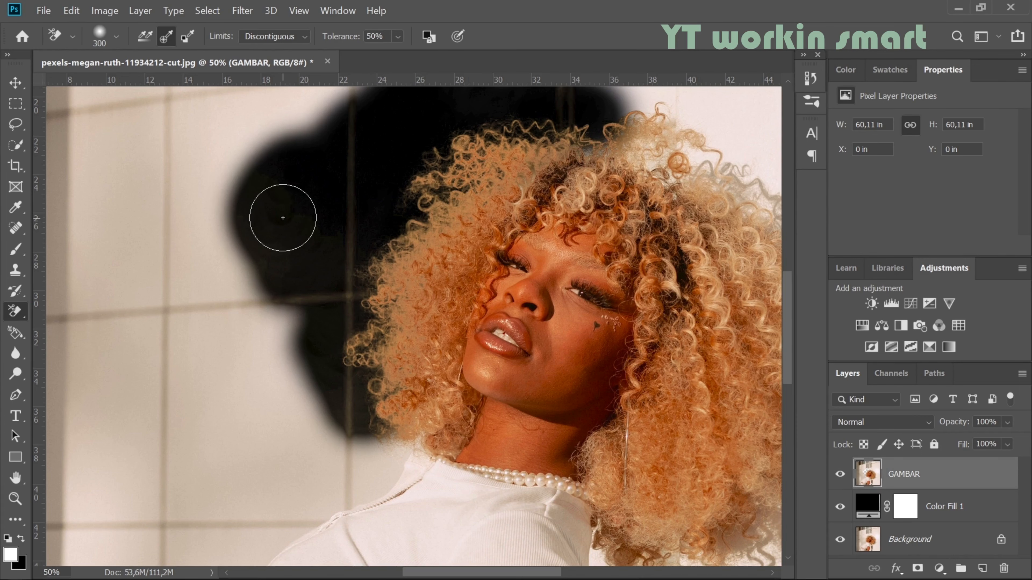
key(ctrl+z)
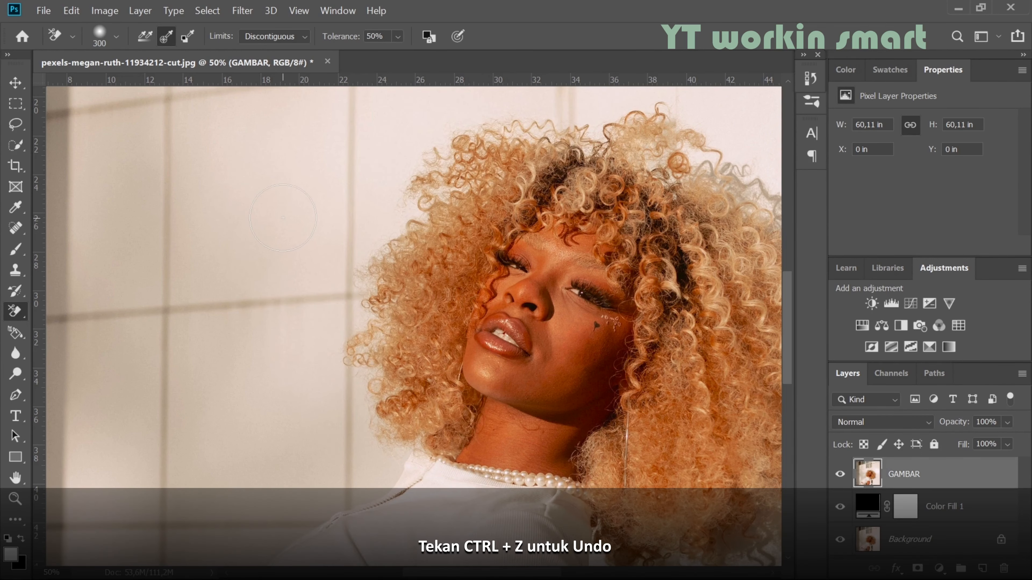
Step: Try erasing the wall around the hair with the limits set to Contiguous, and undo the erasure
click(279, 38)
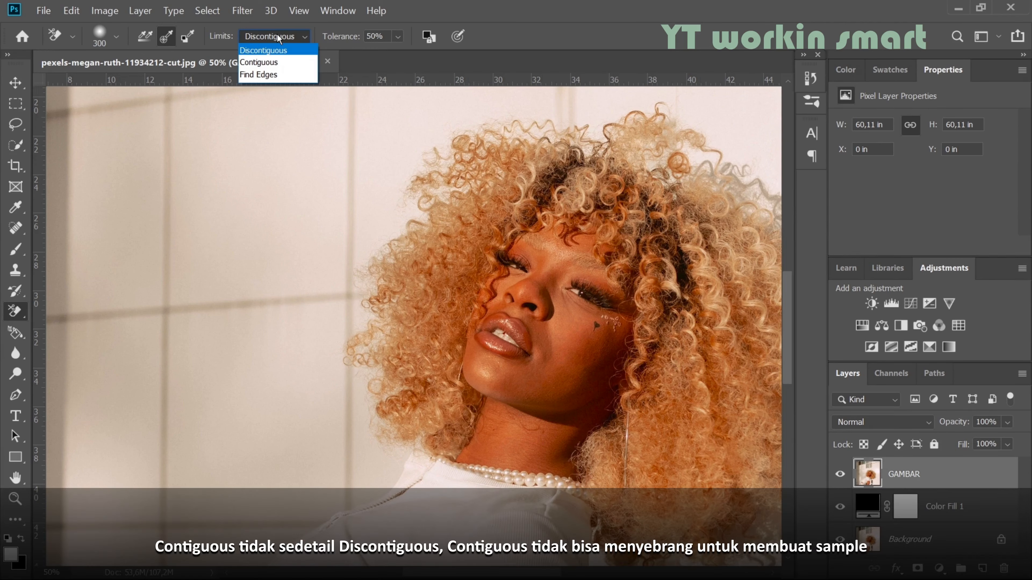
click(279, 62)
mouse_move(277, 180)
mouse_down()
mouse_move(259, 241)
mouse_move(323, 200)
mouse_move(307, 303)
mouse_move(340, 327)
mouse_move(385, 317)
mouse_move(372, 325)
mouse_move(357, 391)
mouse_move(363, 414)
mouse_move(368, 376)
mouse_move(483, 134)
mouse_move(440, 176)
mouse_move(552, 145)
mouse_move(578, 120)
mouse_move(640, 113)
mouse_move(706, 150)
mouse_move(724, 142)
mouse_move(573, 105)
mouse_move(384, 131)
mouse_move(407, 101)
mouse_move(281, 285)
mouse_move(289, 336)
mouse_up()
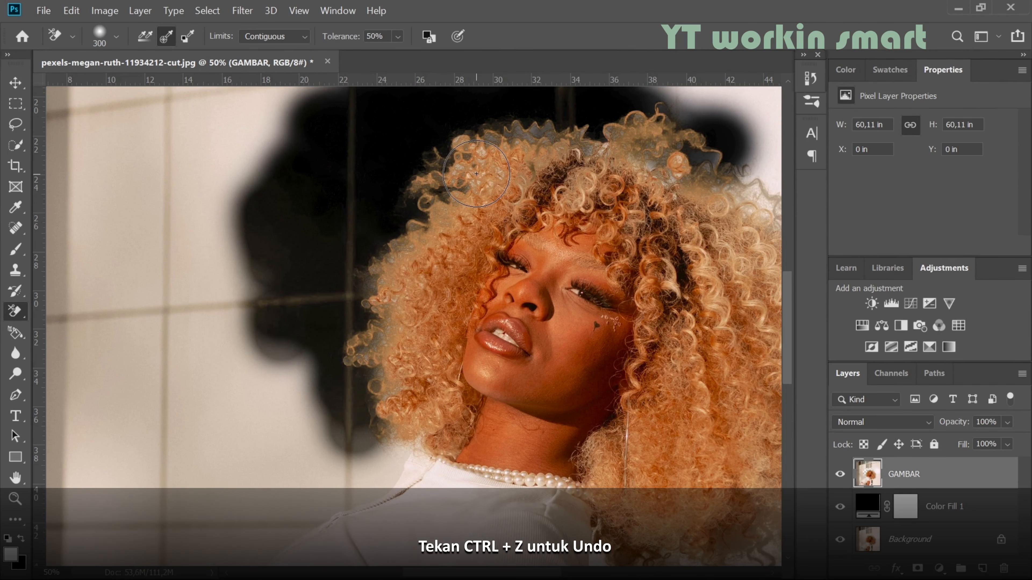
key(ctrl+z)
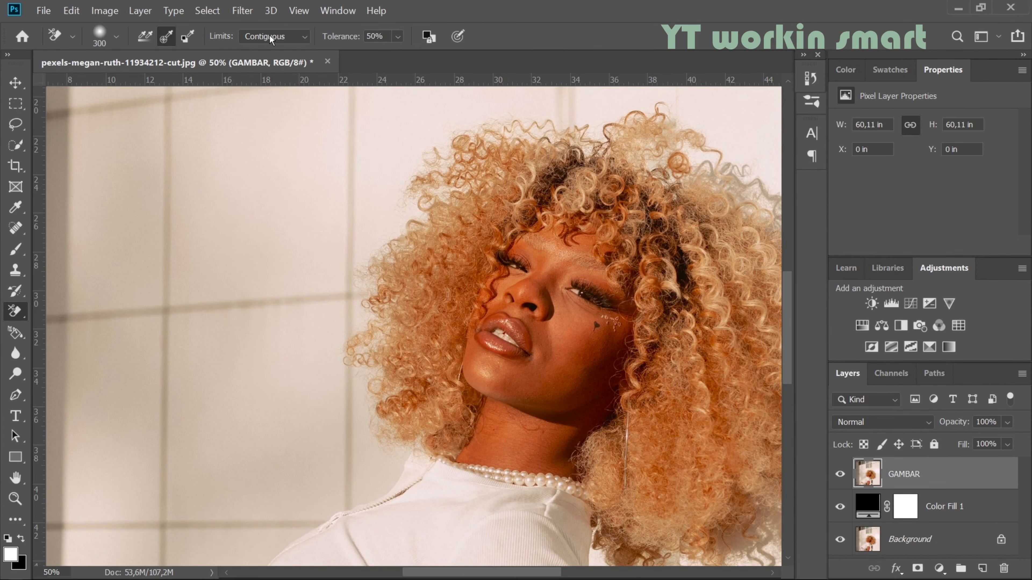
Step: Set the eraser's limits to Find Edges and its size to 200, testing it beside the woman's arm and undoing the stroke
click(271, 36)
click(269, 75)
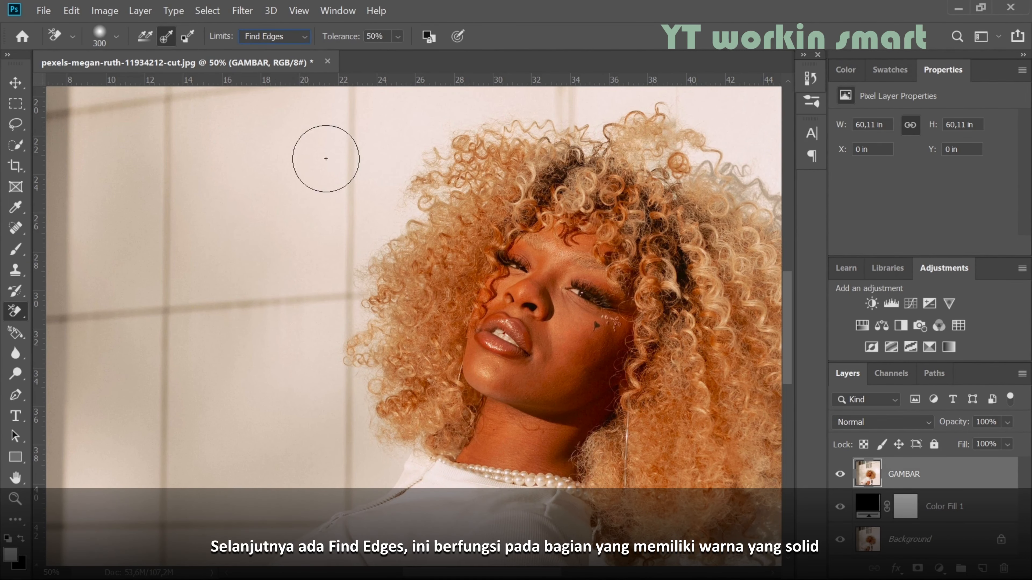
scroll(326, 158, down, 10)
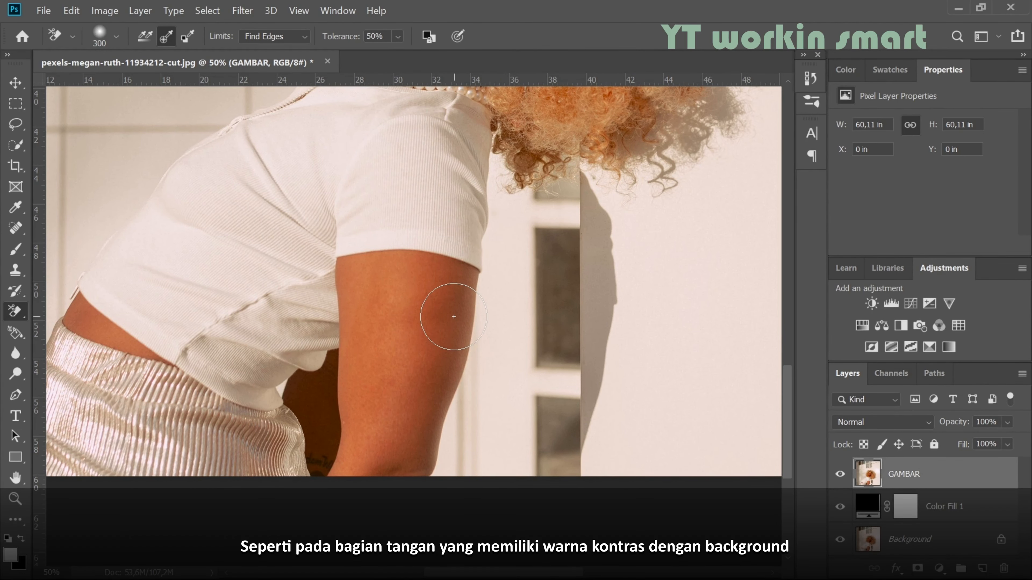
key(bracketleft)
key(bracketleft)
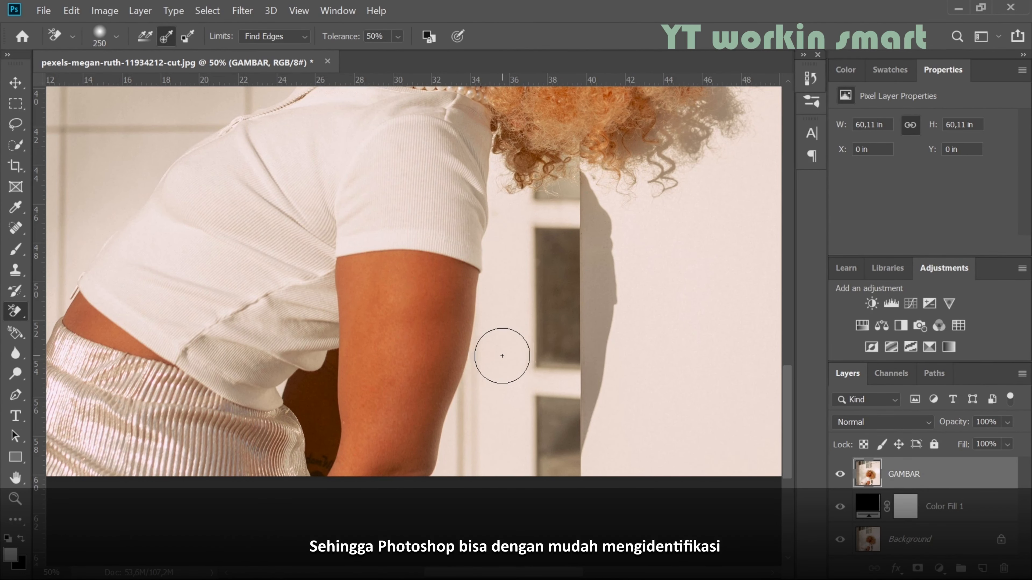
mouse_move(502, 355)
mouse_down()
mouse_move(503, 314)
mouse_move(490, 304)
mouse_move(435, 469)
mouse_move(467, 437)
mouse_move(481, 439)
mouse_move(488, 484)
mouse_move(513, 443)
mouse_move(495, 311)
mouse_up()
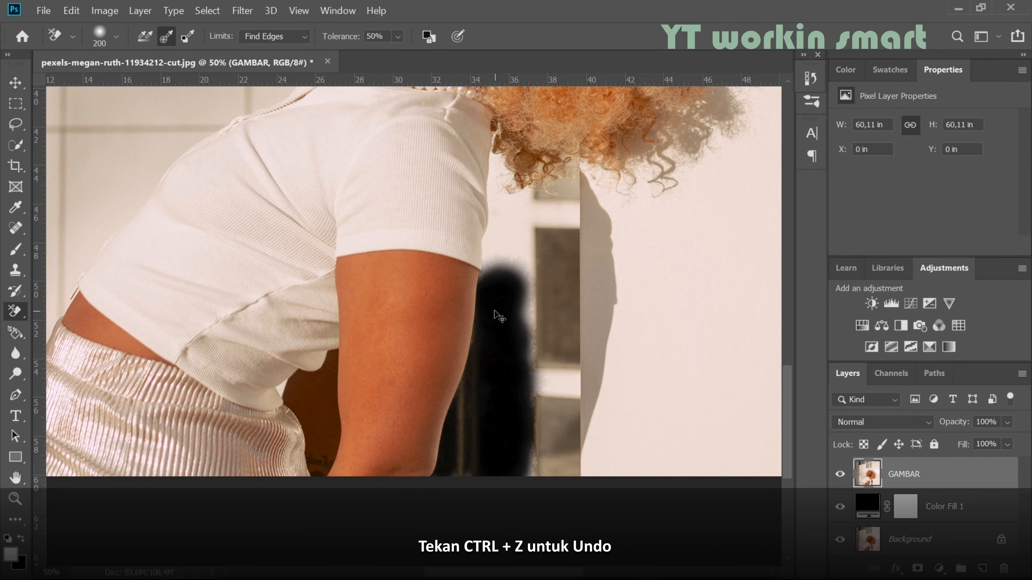
key(ctrl+z)
Step: Try erasing the wall along the back of the white shirt with the tolerance at 100%, and undo the erasure
drag(494, 311, 506, 341)
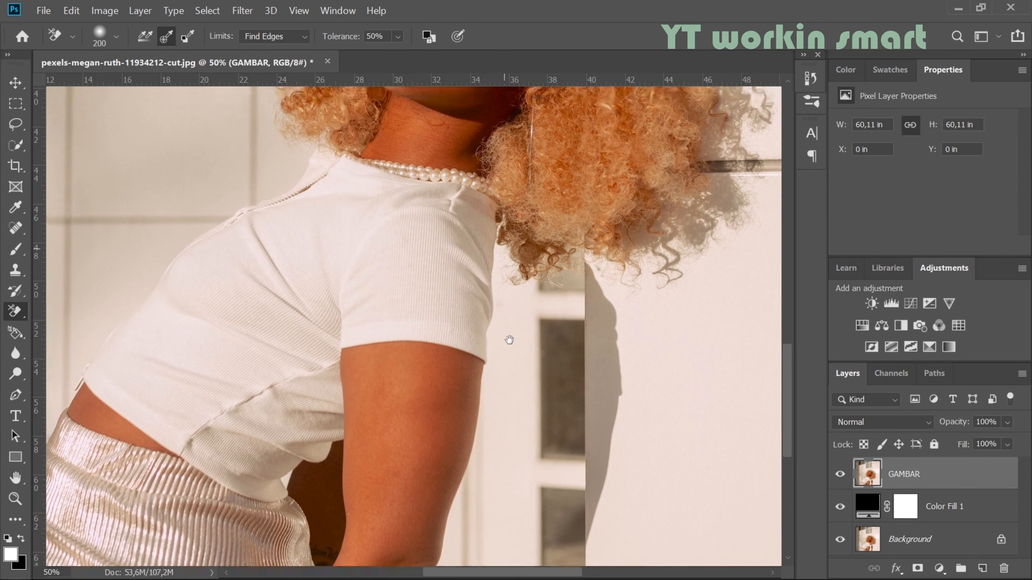
click(372, 36)
text(100)
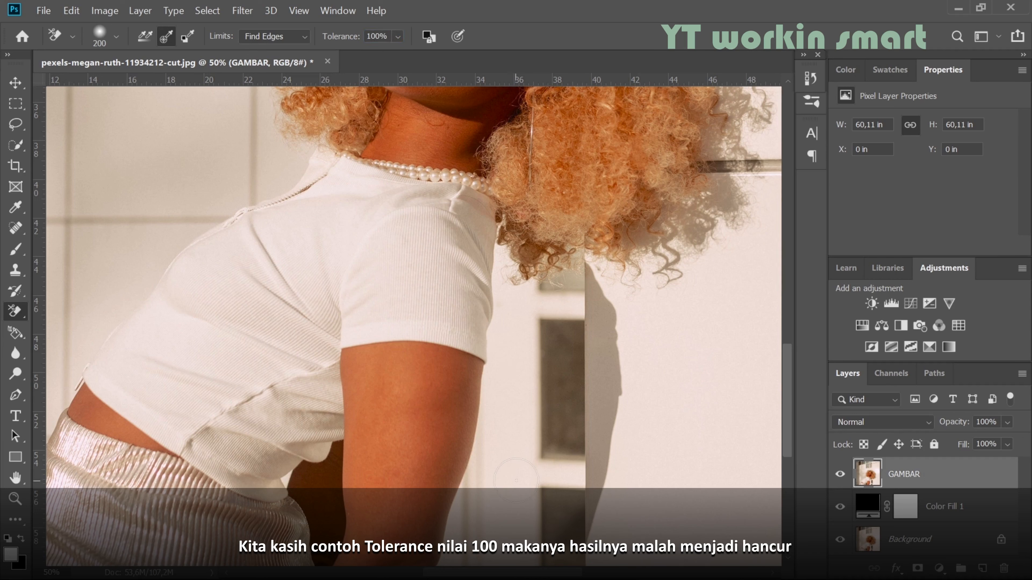
mouse_move(170, 166)
mouse_down()
mouse_move(175, 244)
mouse_move(269, 189)
mouse_move(260, 176)
mouse_move(232, 187)
mouse_up()
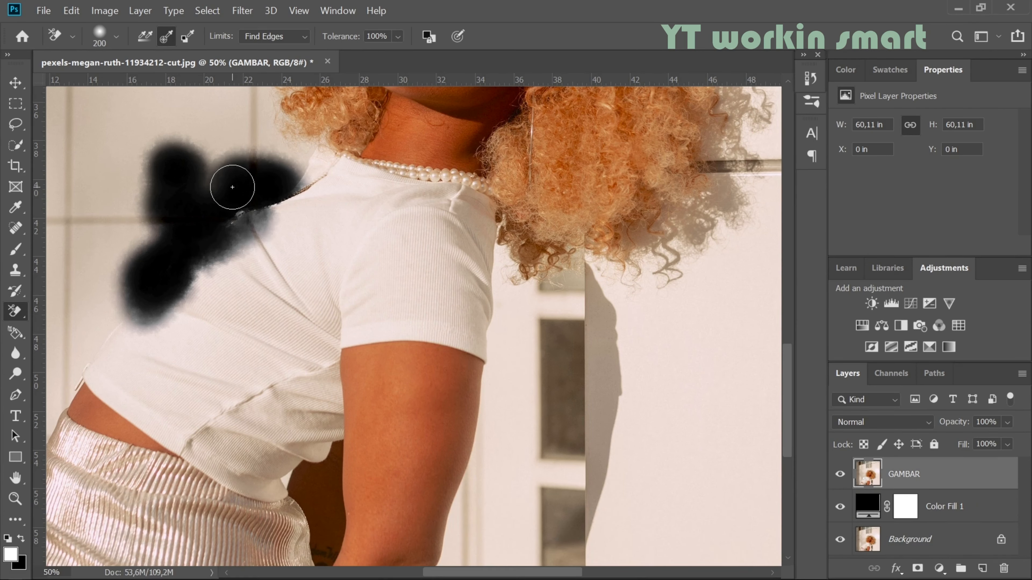
key(ctrl+z)
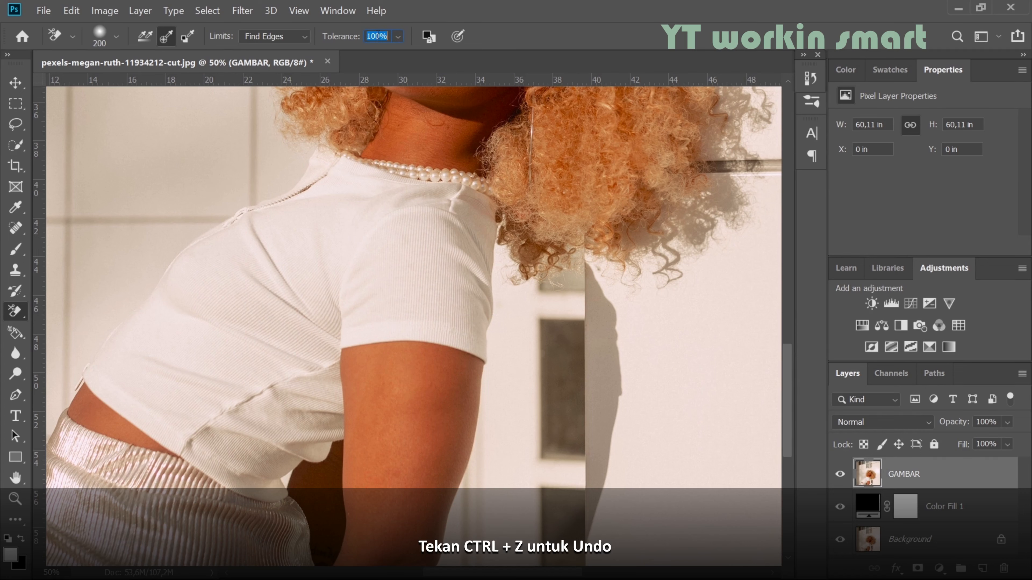
Step: Try erasing the wall beside the woman's arm with the tolerance at 50%, and undo the erasure
text(5)
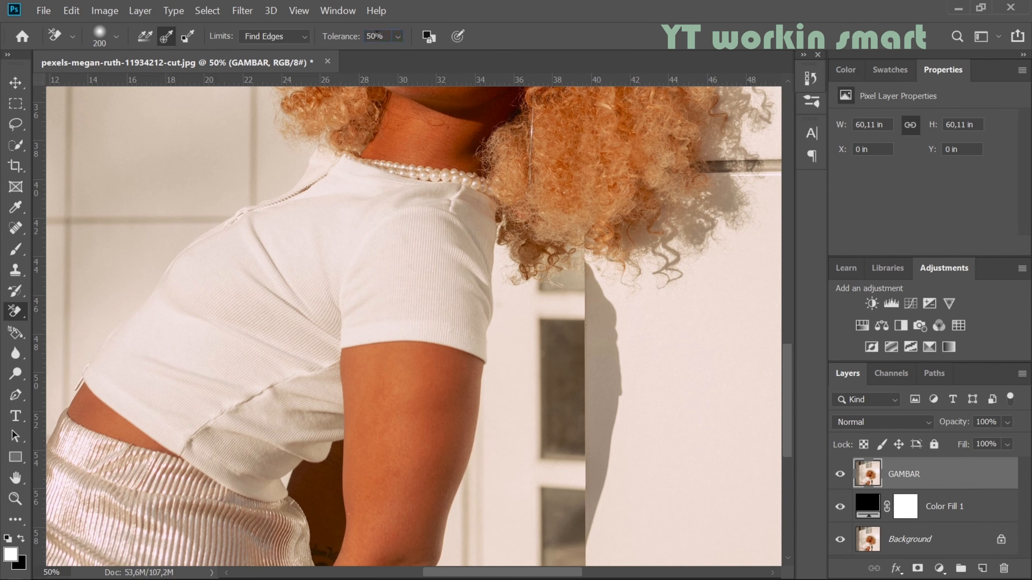
mouse_move(509, 472)
mouse_down()
mouse_move(483, 472)
mouse_move(480, 447)
mouse_move(460, 456)
mouse_move(471, 460)
mouse_move(454, 488)
mouse_move(496, 515)
mouse_move(494, 557)
mouse_move(522, 359)
mouse_up()
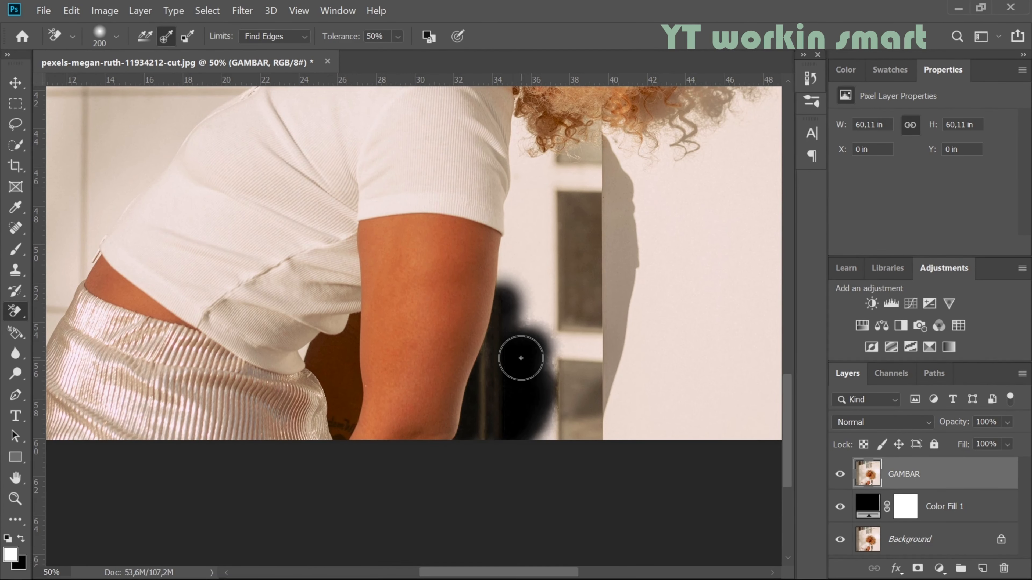
drag(510, 310, 510, 368)
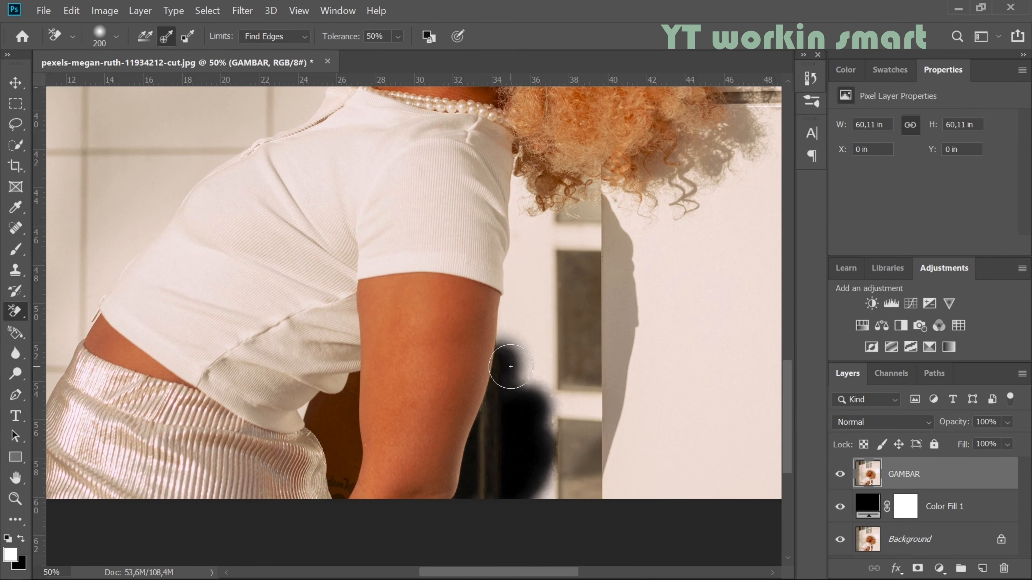
key(ctrl+z)
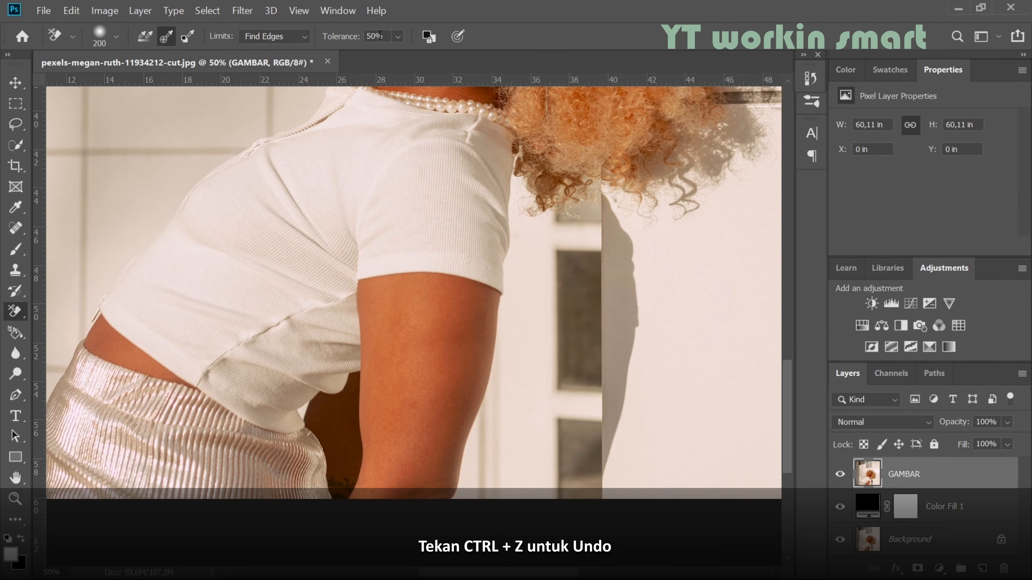
Step: Try erasing the wall beside the shirt sleeve with the tolerance at 20% and a brush size of 150, and undo the erasure
text(2)
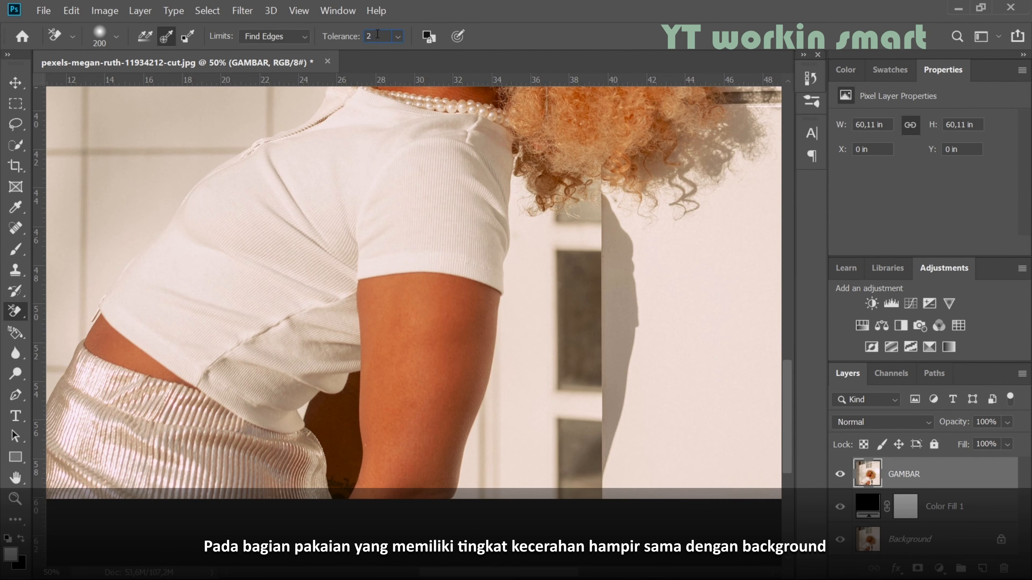
key(Return)
key(bracketleft)
key(bracketleft)
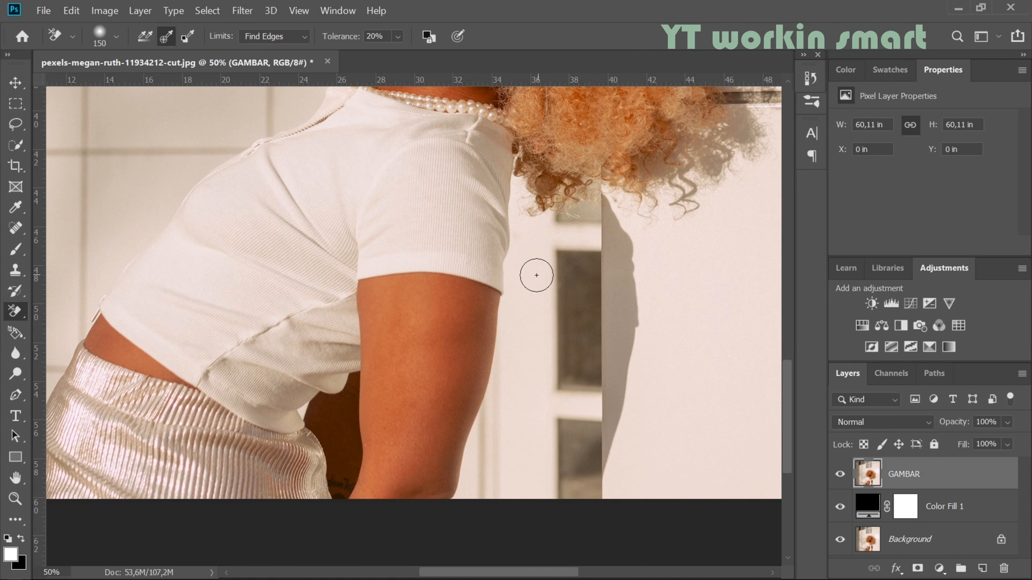
mouse_move(537, 276)
mouse_down()
mouse_move(518, 286)
mouse_move(504, 193)
mouse_move(535, 228)
mouse_move(498, 305)
mouse_up()
click(536, 227)
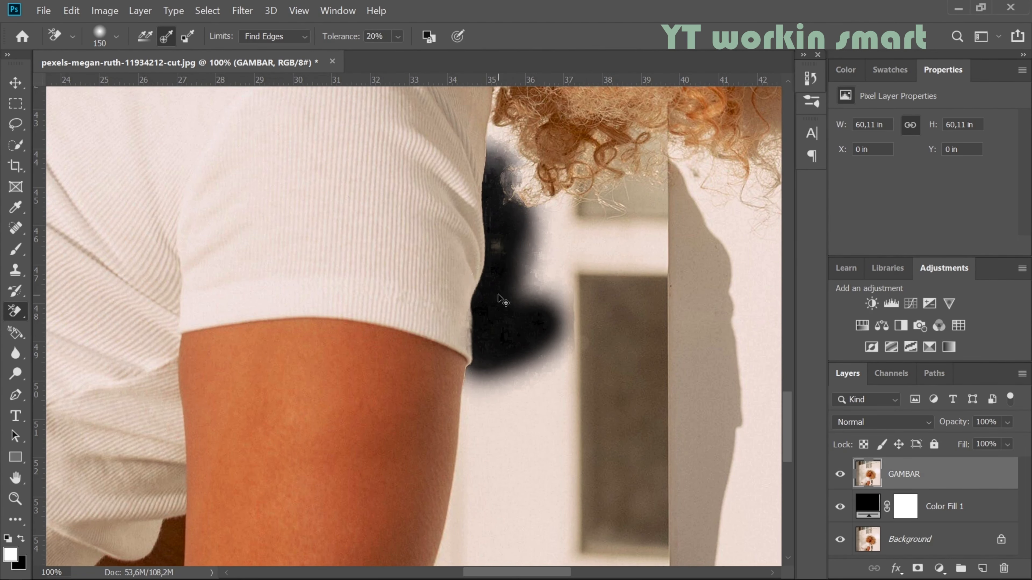
key(ctrl+z)
Step: Set the eraser's limits to Discontiguous and its tolerance to 50% for the hair area
alt+click(498, 295)
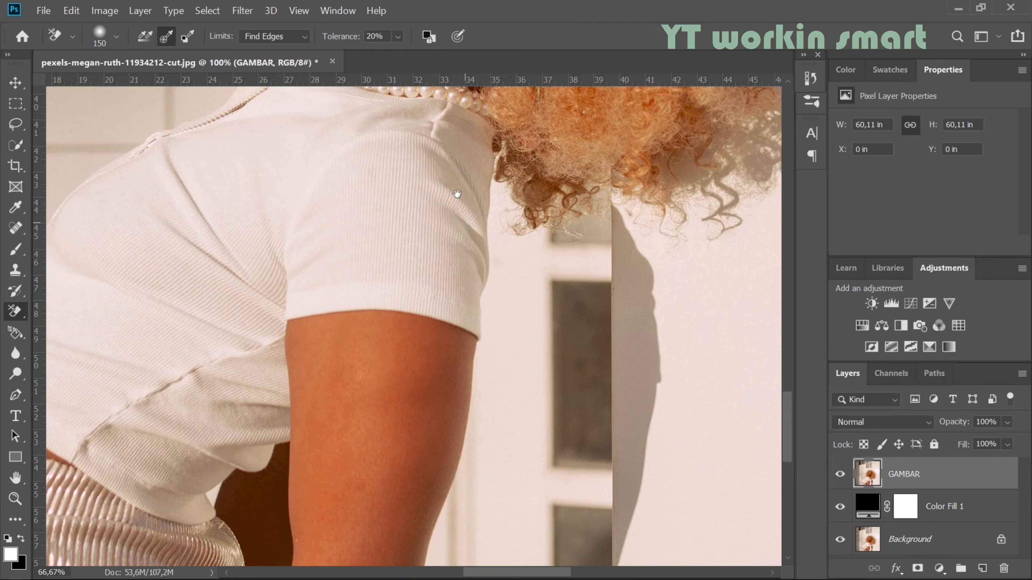
drag(458, 195, 463, 315)
alt+click(471, 254)
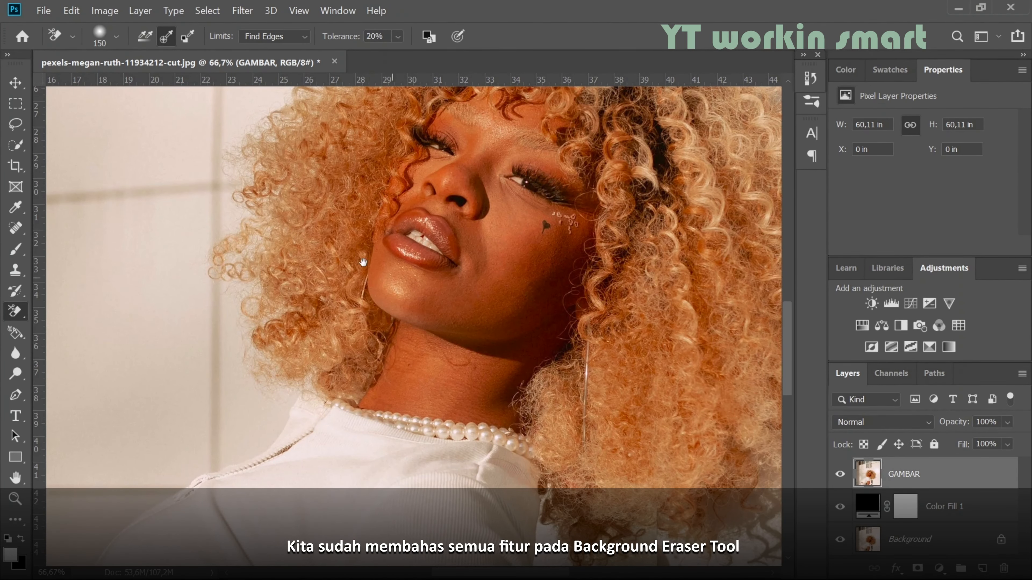
mouse_move(363, 263)
mouse_down()
mouse_move(418, 306)
mouse_move(373, 343)
mouse_up()
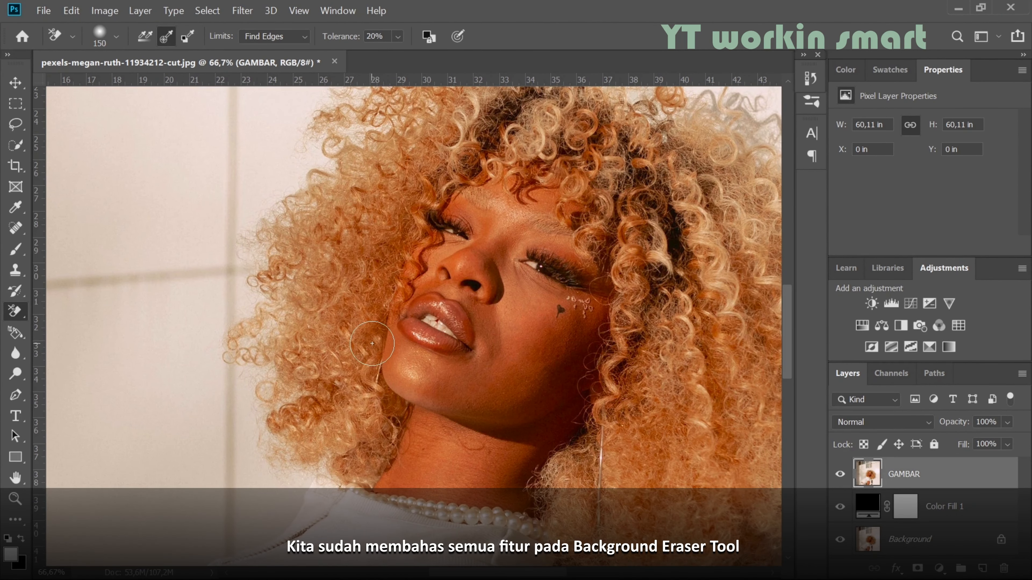
click(260, 43)
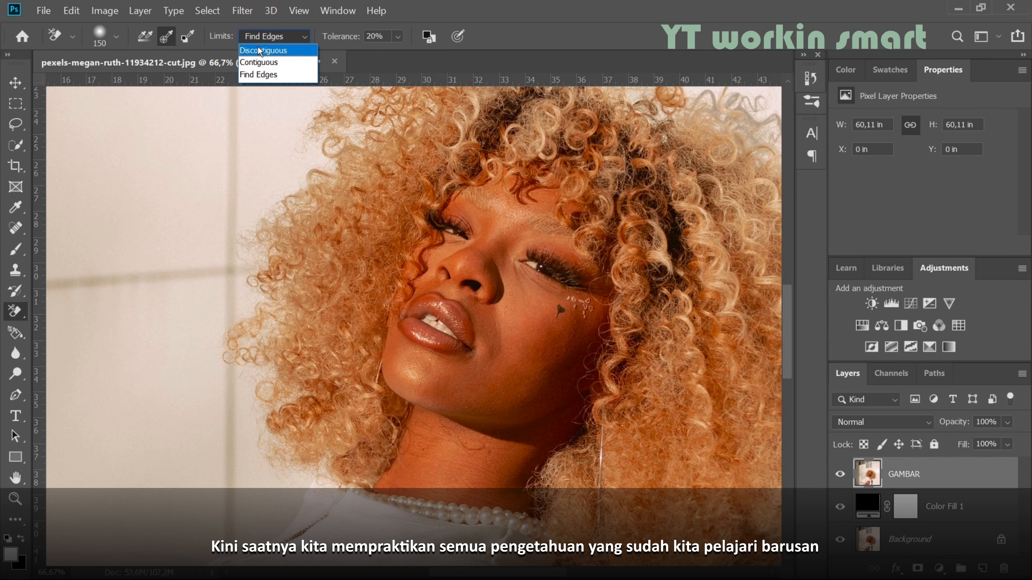
click(269, 45)
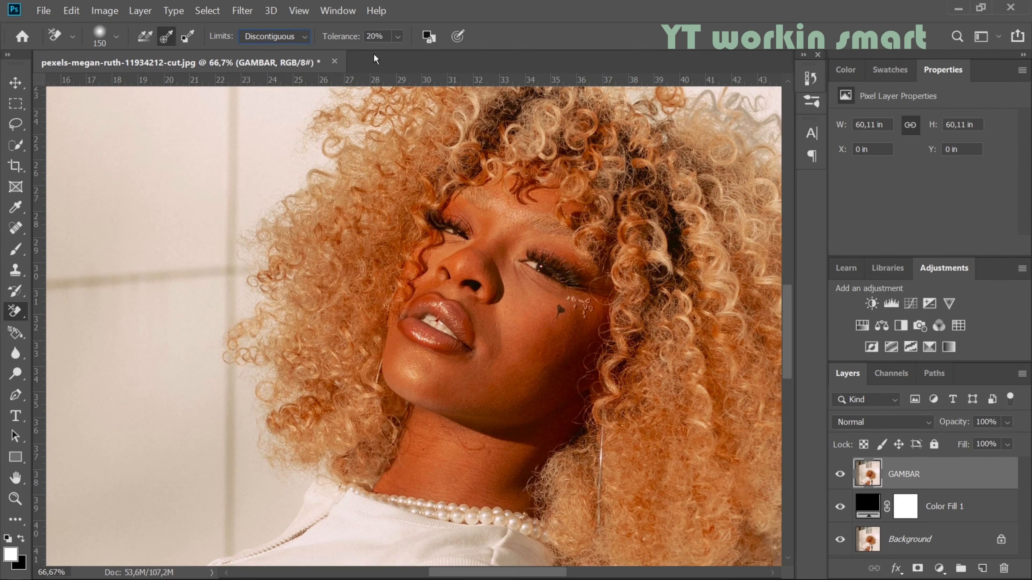
text(50)
Step: Erase the wall around the curly hair, including the horizontal groove beside it with a brush size of 45
scroll(220, 248, up, 3)
scroll(231, 247, down, 1)
drag(245, 237, 272, 292)
mouse_move(276, 180)
mouse_down()
mouse_move(268, 239)
mouse_move(253, 207)
mouse_move(228, 379)
mouse_move(308, 500)
mouse_move(264, 377)
mouse_move(504, 183)
mouse_move(262, 108)
mouse_up()
mouse_move(650, 185)
mouse_down()
mouse_move(381, 123)
mouse_move(390, 94)
mouse_up()
mouse_move(586, 121)
mouse_down()
mouse_move(396, 206)
mouse_move(540, 293)
mouse_move(620, 222)
mouse_move(365, 523)
mouse_move(265, 528)
mouse_move(590, 419)
mouse_move(504, 293)
mouse_move(486, 356)
mouse_move(406, 512)
mouse_move(304, 537)
mouse_move(587, 401)
mouse_move(610, 481)
mouse_up()
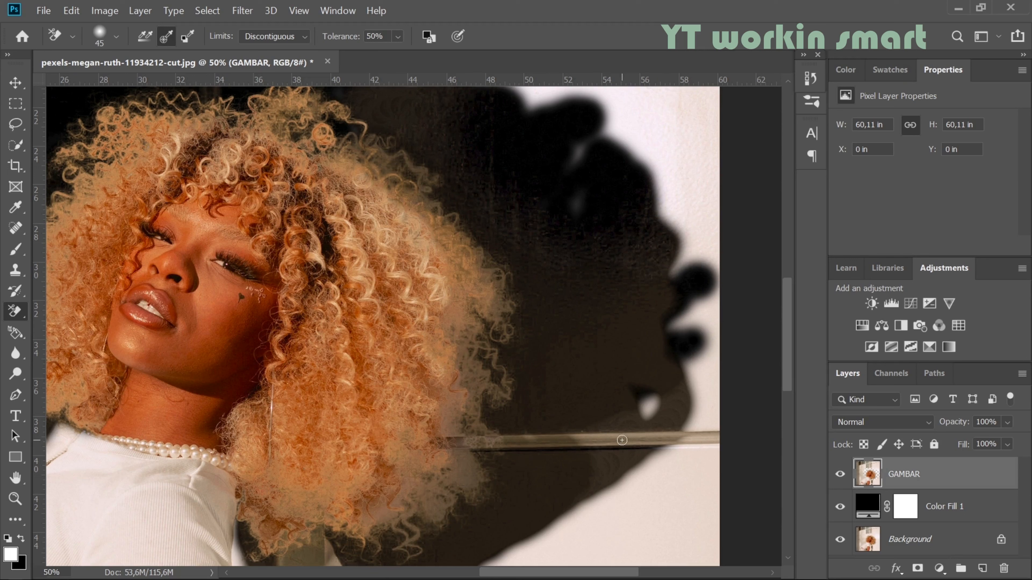
mouse_move(622, 440)
mouse_down()
mouse_move(451, 443)
mouse_move(609, 446)
mouse_up()
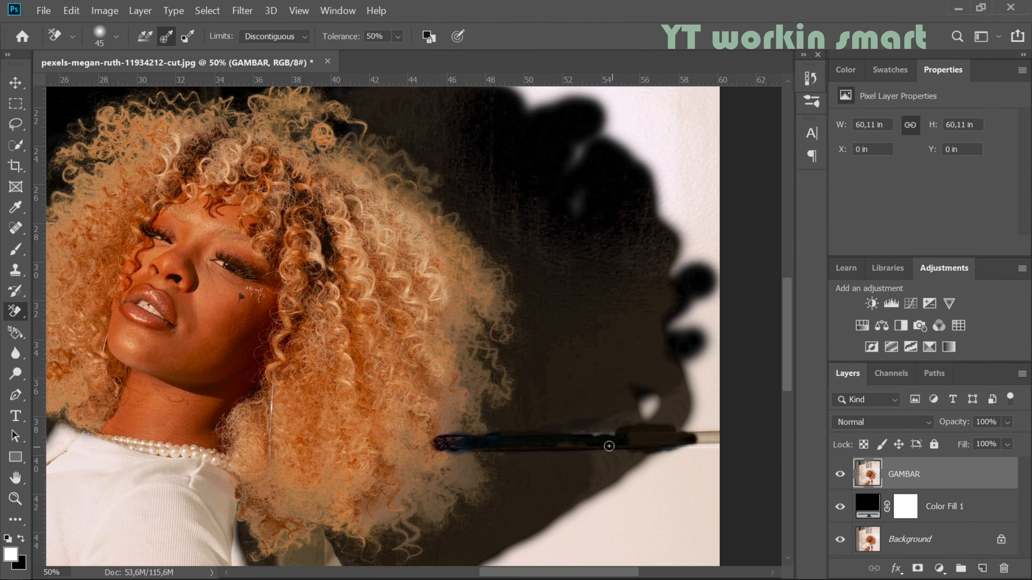
Step: Enlarge the eraser to size 200 and erase the wall between the woman's arm and the window
scroll(410, 396, down, 10)
scroll(410, 397, left, 4)
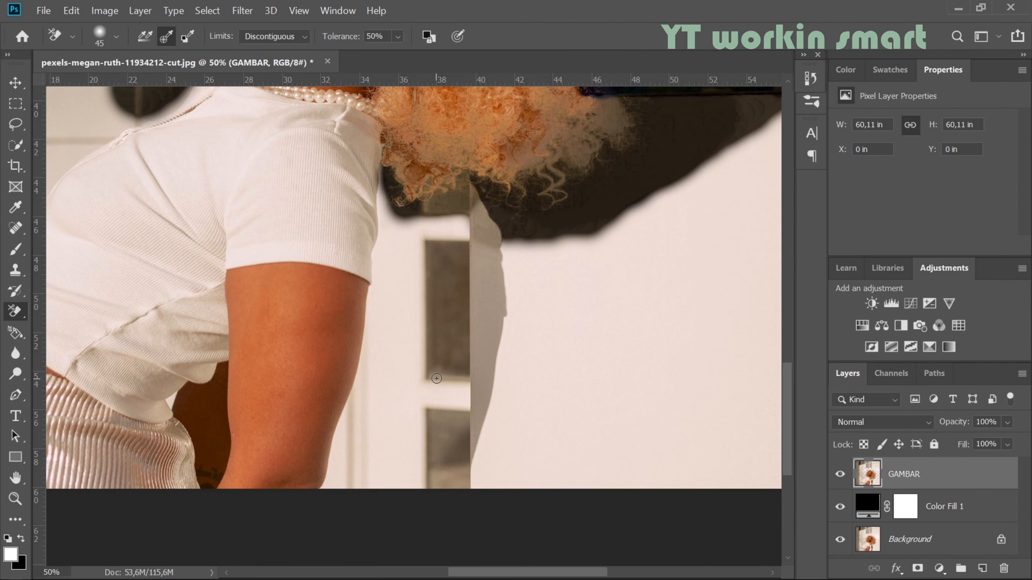
key(bracketright)
key(bracketright)
key(bracketright)
key(bracketright)
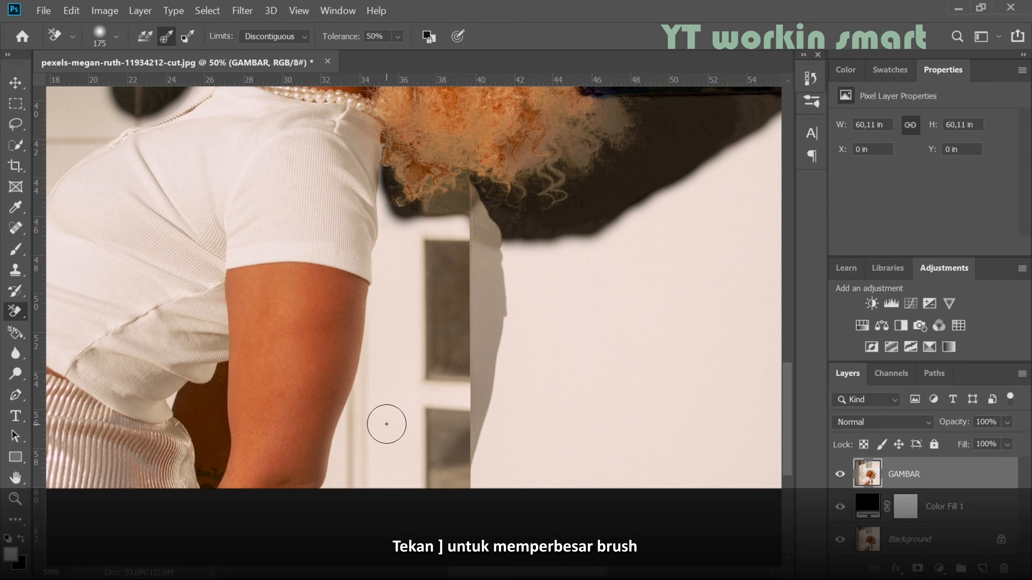
key(bracketright)
click(386, 425)
mouse_move(330, 503)
mouse_down()
mouse_move(379, 339)
mouse_move(374, 320)
mouse_move(399, 298)
mouse_move(383, 419)
mouse_move(398, 475)
mouse_move(405, 407)
mouse_up()
Step: Set the eraser's limits to Find Edges and erase the wall behind the skirt and lower back
drag(96, 362, 424, 369)
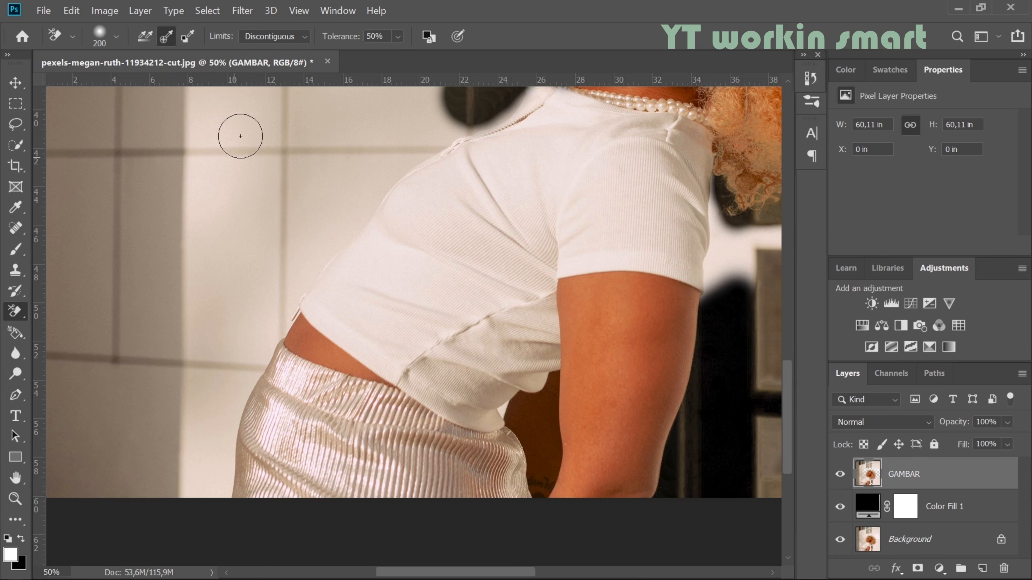
click(262, 37)
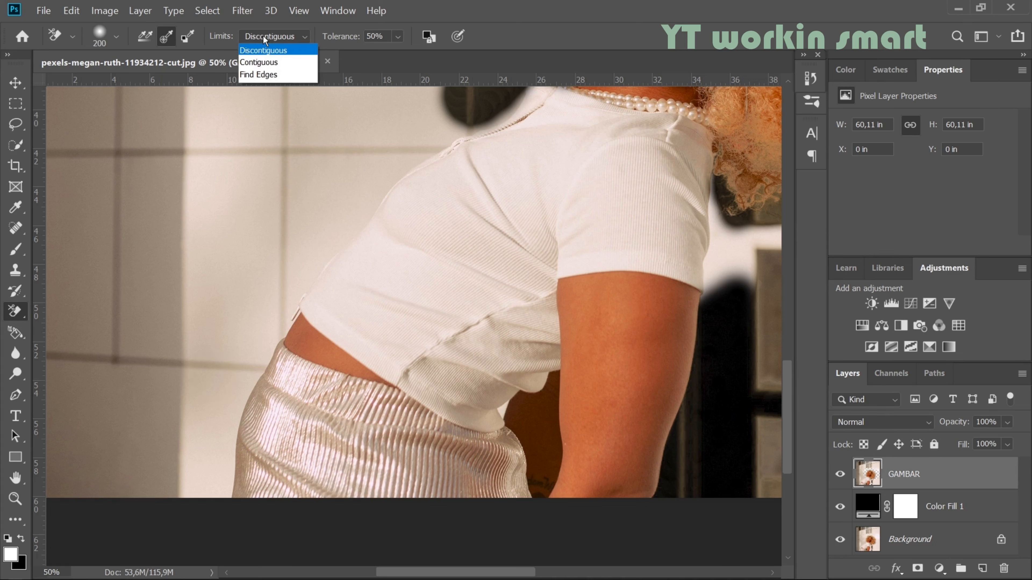
click(275, 75)
mouse_move(224, 352)
mouse_down()
mouse_move(207, 500)
mouse_move(246, 372)
mouse_move(287, 303)
mouse_move(172, 488)
mouse_move(181, 414)
mouse_move(244, 300)
mouse_move(256, 398)
mouse_up()
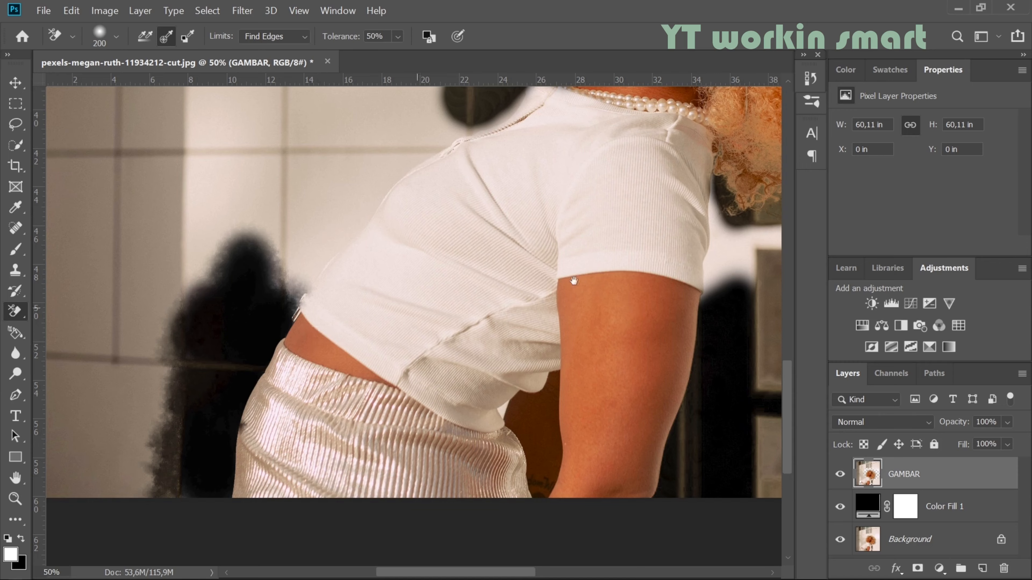
Step: Set the eraser's size to 80 and its tolerance to 20%, and erase the wall strip between the sleeve and the window
drag(658, 259, 459, 291)
alt+click(550, 288)
ctrl+click(552, 288)
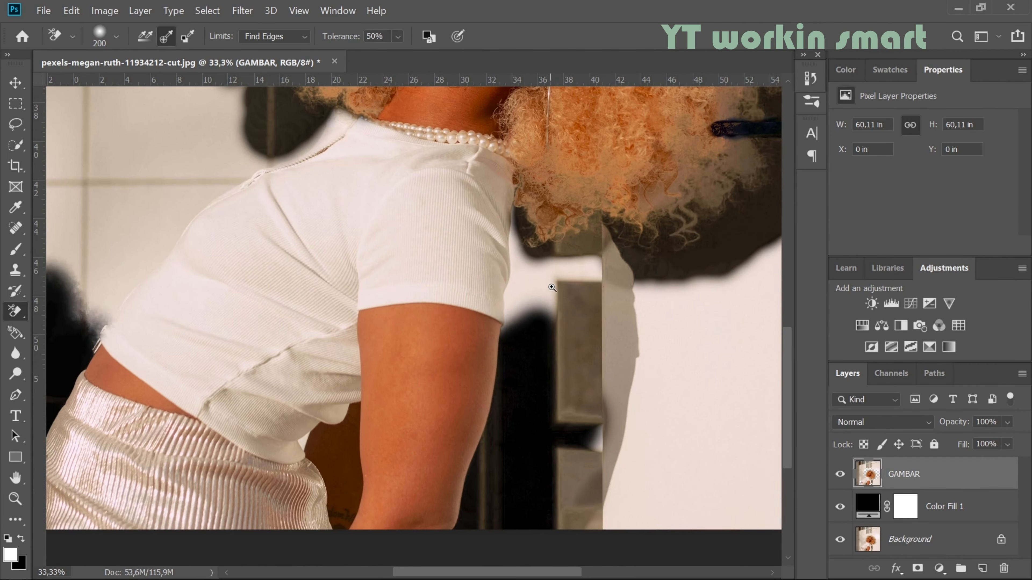
ctrl+click(551, 287)
ctrl+click(552, 288)
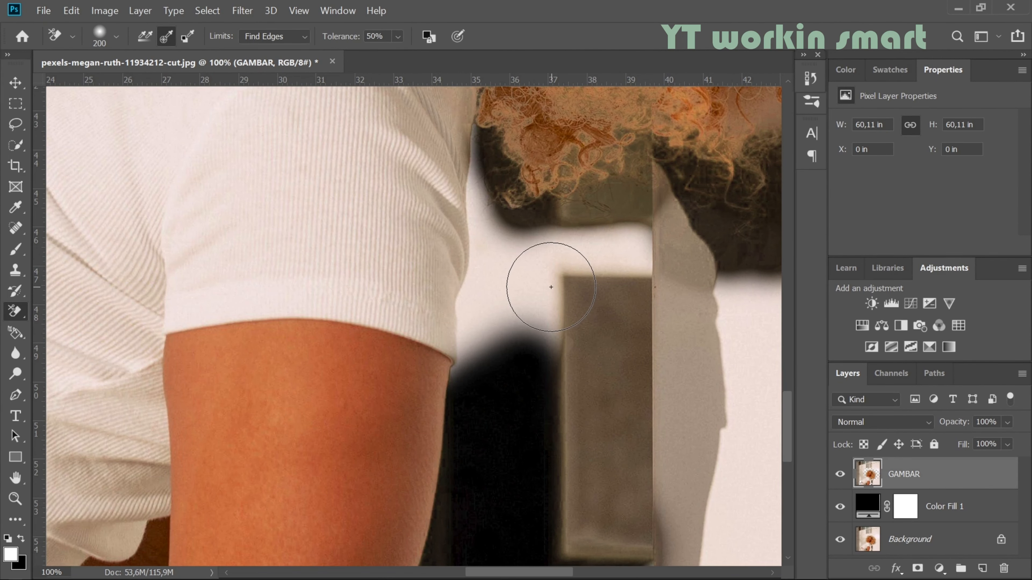
key(bracketleft)
key(bracketleft)
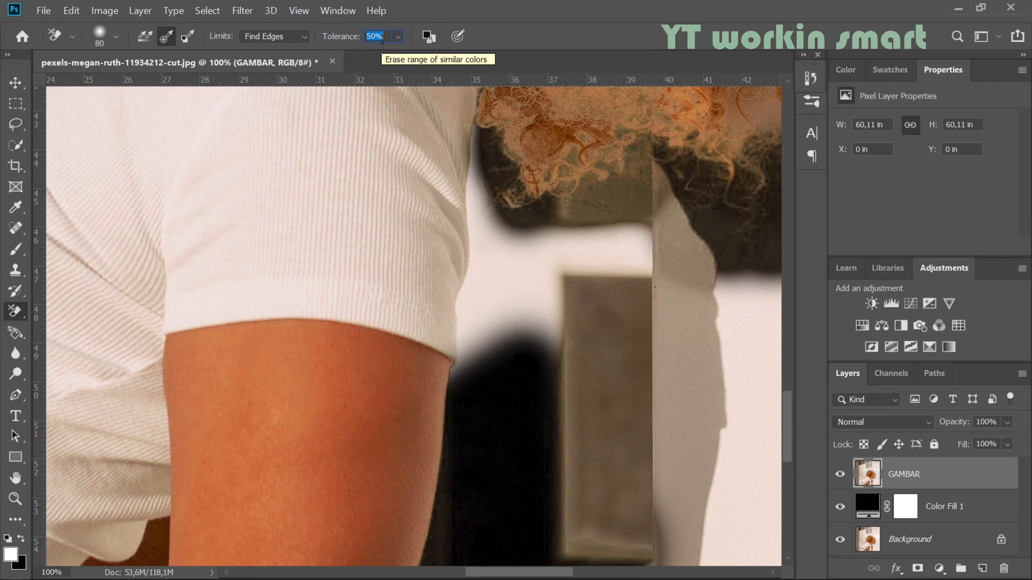
drag(363, 37, 347, 41)
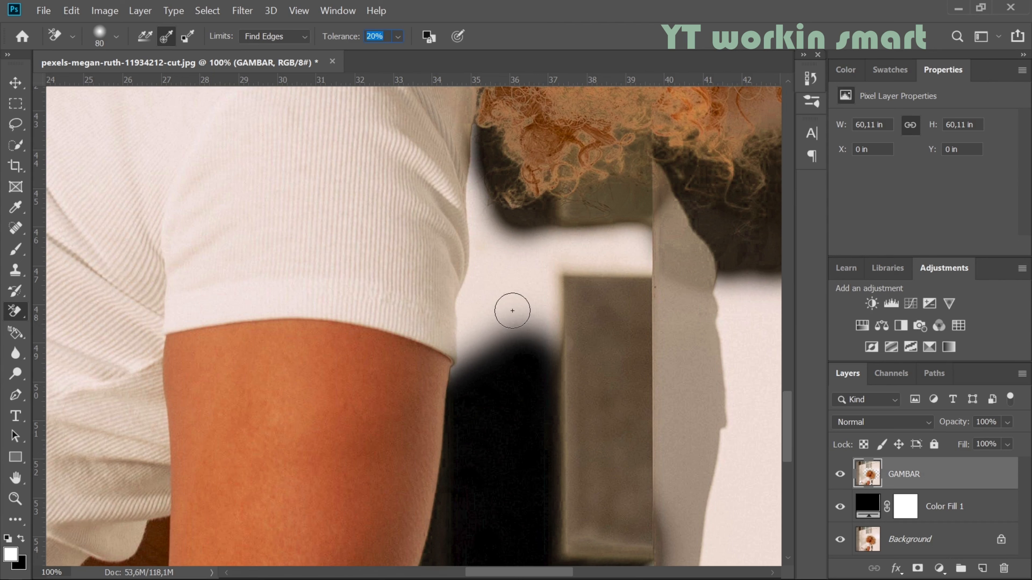
mouse_move(512, 310)
mouse_down()
mouse_move(459, 356)
mouse_move(476, 216)
mouse_move(506, 266)
mouse_move(488, 267)
mouse_move(565, 230)
mouse_move(581, 289)
mouse_move(593, 273)
mouse_move(593, 228)
mouse_up()
Step: Erase the wall along the back and shoulder of the white shirt with a brush size of 150
drag(183, 197, 410, 249)
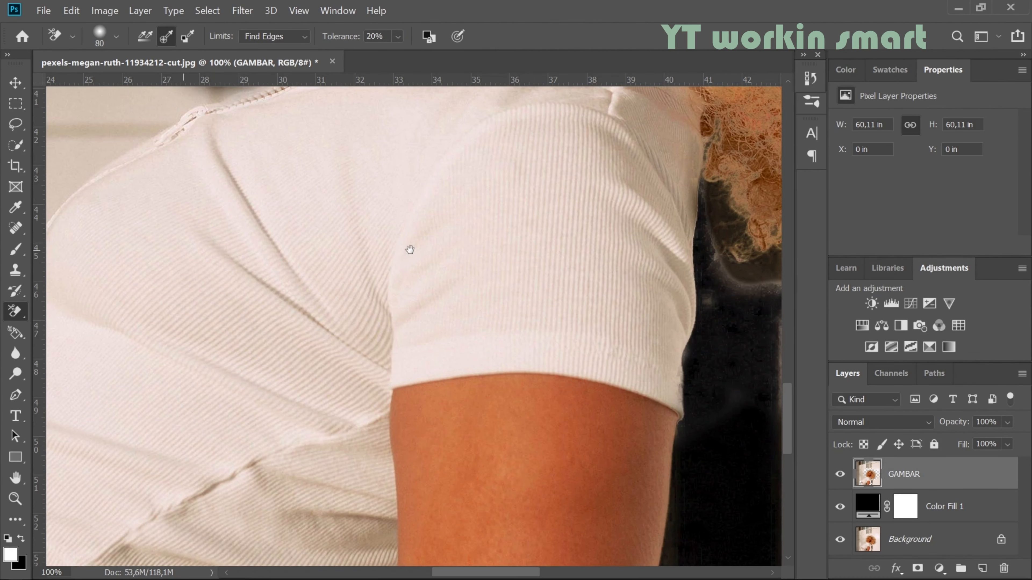
scroll(409, 252, down, 1)
drag(370, 165, 438, 274)
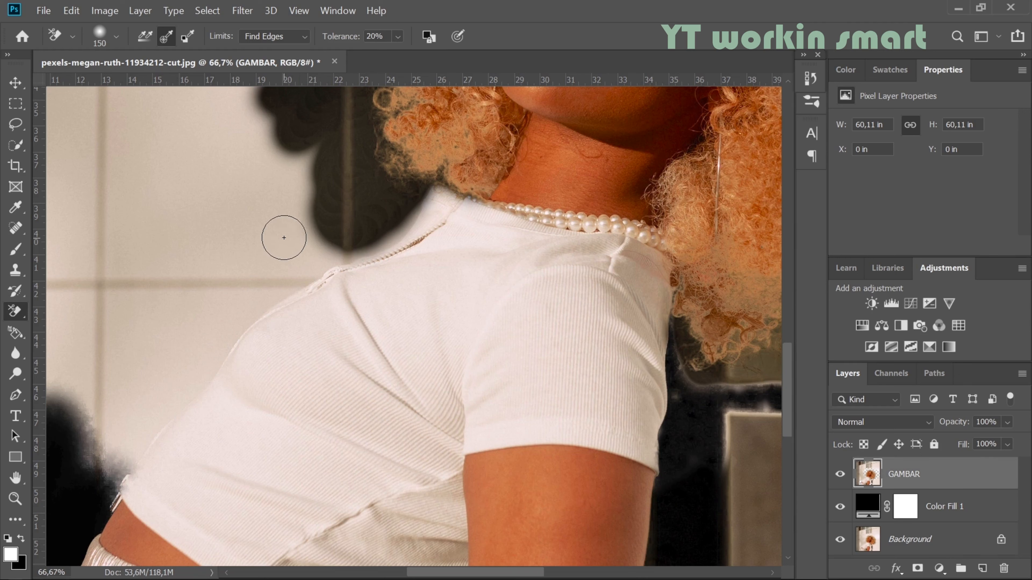
mouse_move(284, 237)
mouse_down()
mouse_move(343, 265)
mouse_move(401, 207)
mouse_move(253, 313)
mouse_move(165, 403)
mouse_move(127, 472)
mouse_move(197, 388)
mouse_move(144, 370)
mouse_move(144, 351)
mouse_move(170, 409)
mouse_move(120, 450)
mouse_move(177, 425)
mouse_move(235, 307)
mouse_move(288, 265)
mouse_up()
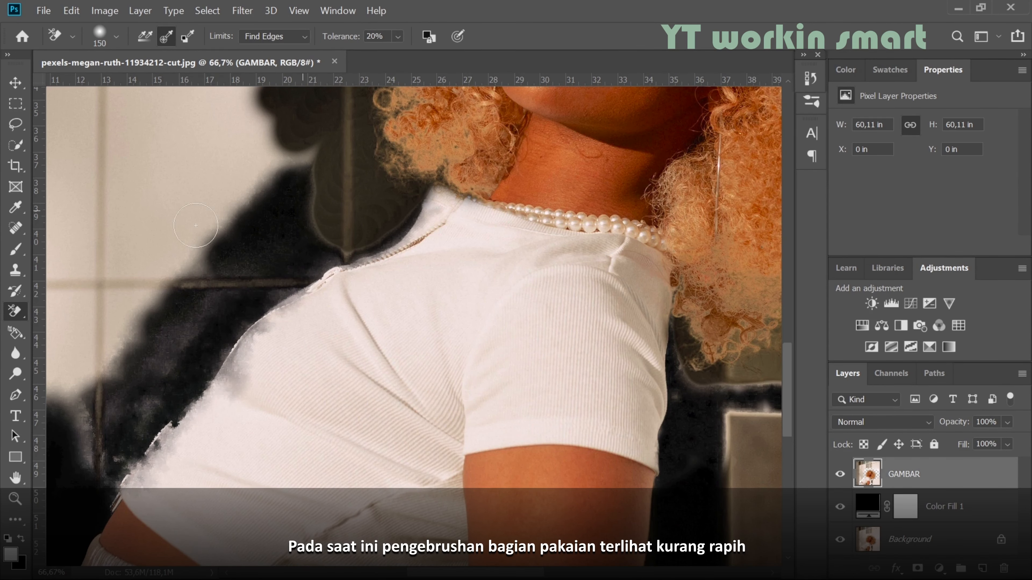
mouse_move(196, 226)
mouse_down()
mouse_move(65, 421)
mouse_move(272, 175)
mouse_move(284, 187)
mouse_up()
Step: Reduce the eraser to size 30 and erase the small wall gap between the shirt's lower hem and the far arm
drag(403, 295, 403, 134)
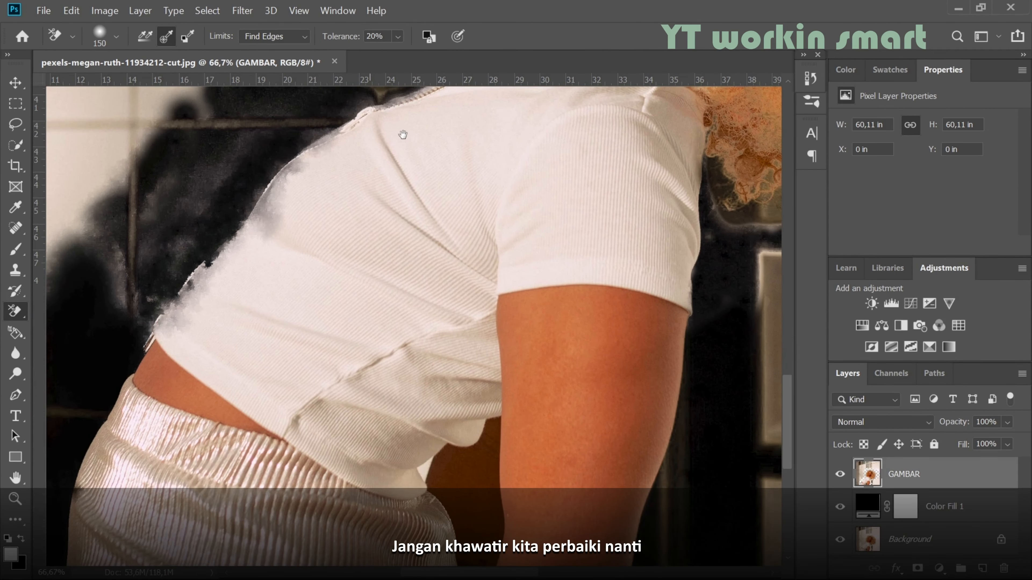
drag(418, 387, 375, 310)
ctrl+click(387, 394)
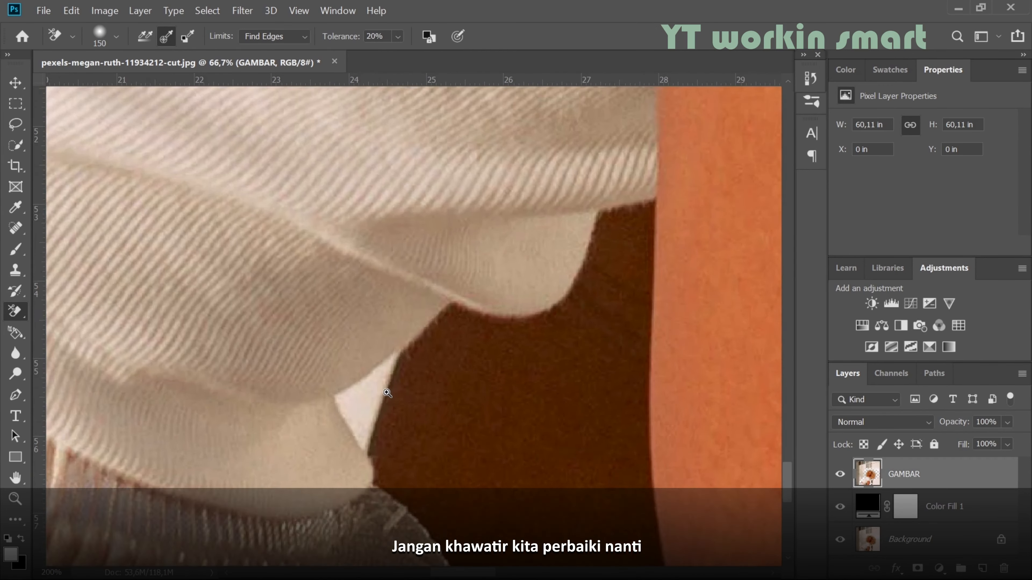
ctrl+click(387, 393)
key(bracketleft)
key(bracketleft)
key(bracketleft)
key(bracketleft)
key(bracketleft)
key(bracketleft)
key(bracketleft)
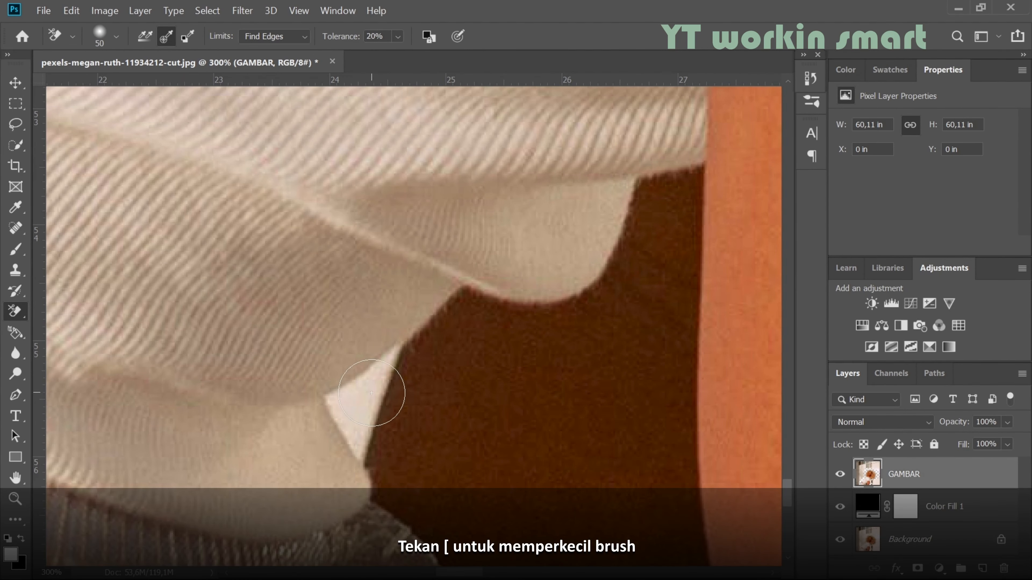
mouse_move(370, 394)
mouse_down()
mouse_move(330, 435)
mouse_move(371, 392)
mouse_up()
Step: Duplicate the Background layer, placing the copy directly below the GAMBAR layer, and rename the copy PLOTTING
alt+click(399, 354)
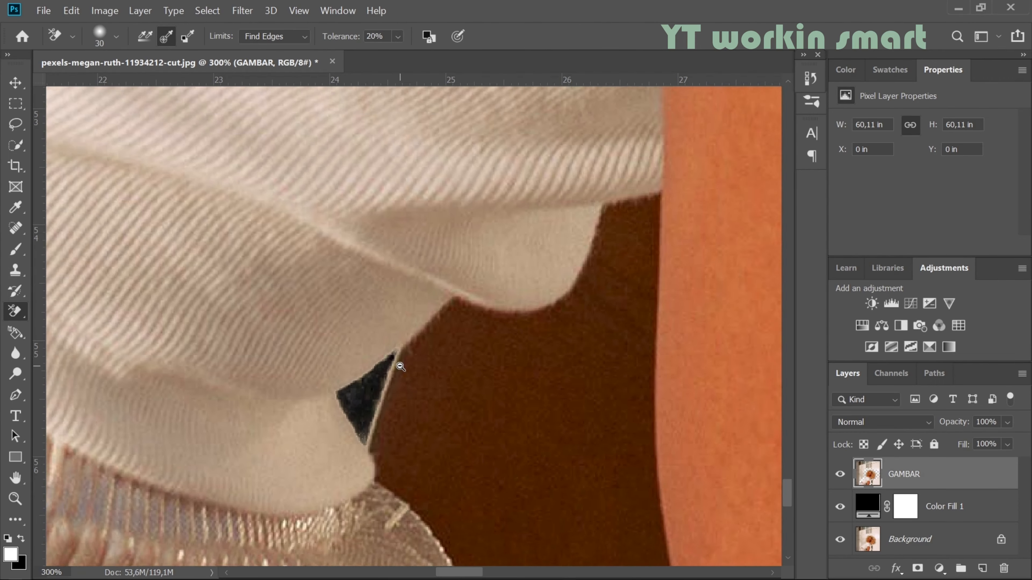
alt+click(398, 354)
alt+click(398, 354)
alt+click(399, 354)
alt+click(399, 353)
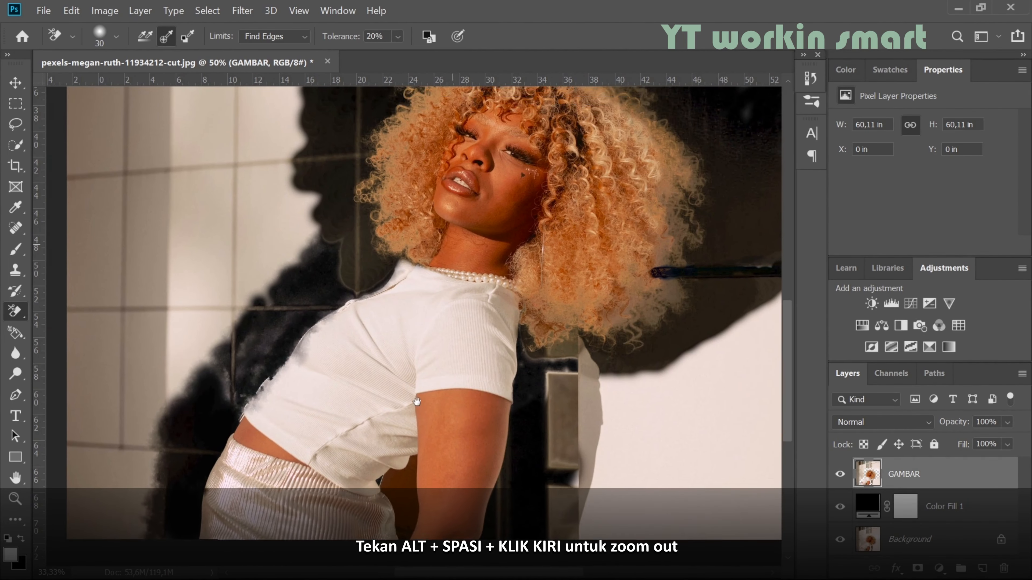
alt+click(411, 414)
alt+click(411, 413)
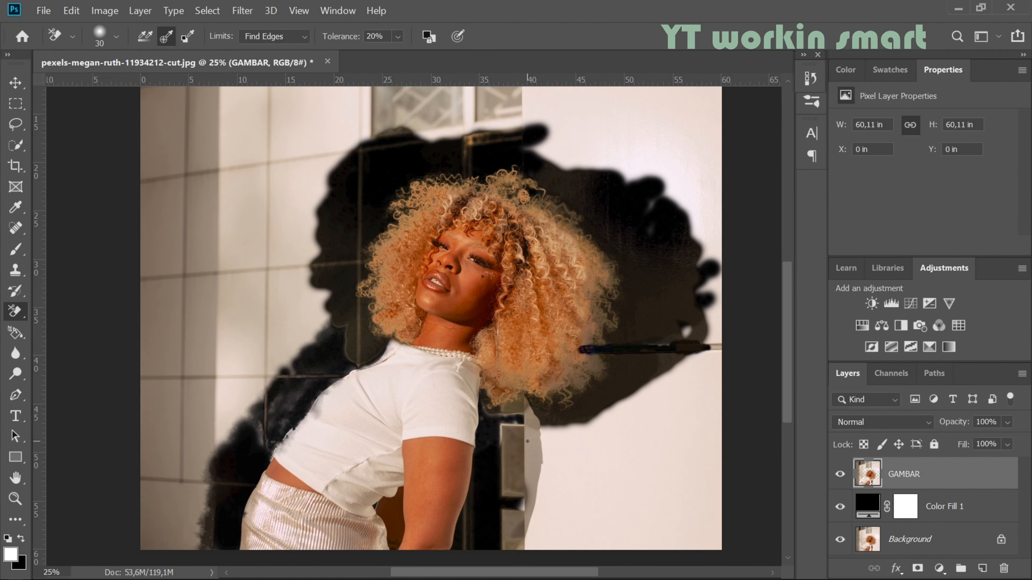
click(925, 540)
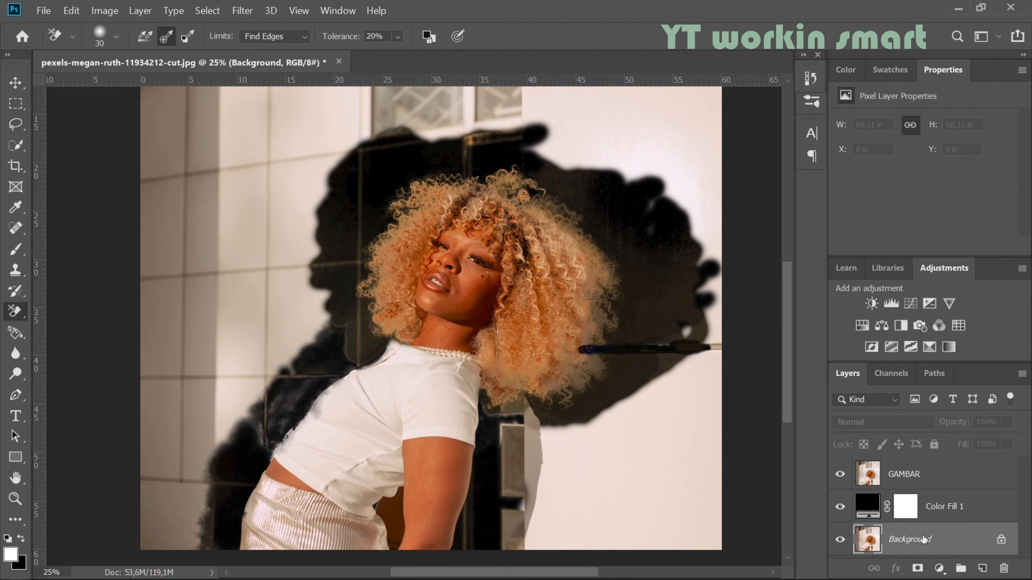
drag(925, 542, 914, 509)
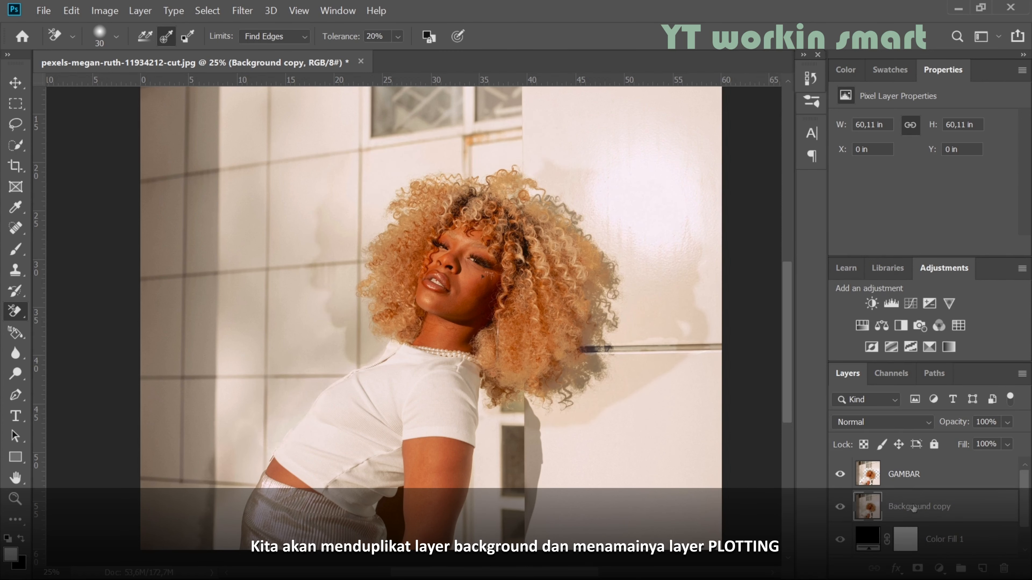
double_click(915, 508)
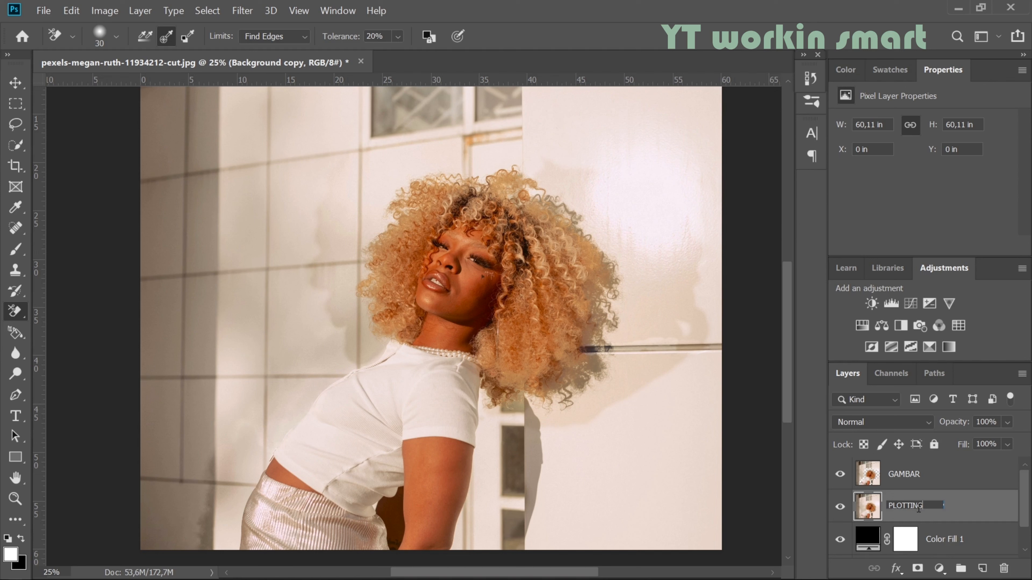
Step: Mask the PLOTTING layer with the selection loaded from GAMBAR, delete the GAMBAR layer, and display the PLOTTING mask by itself
key(Return)
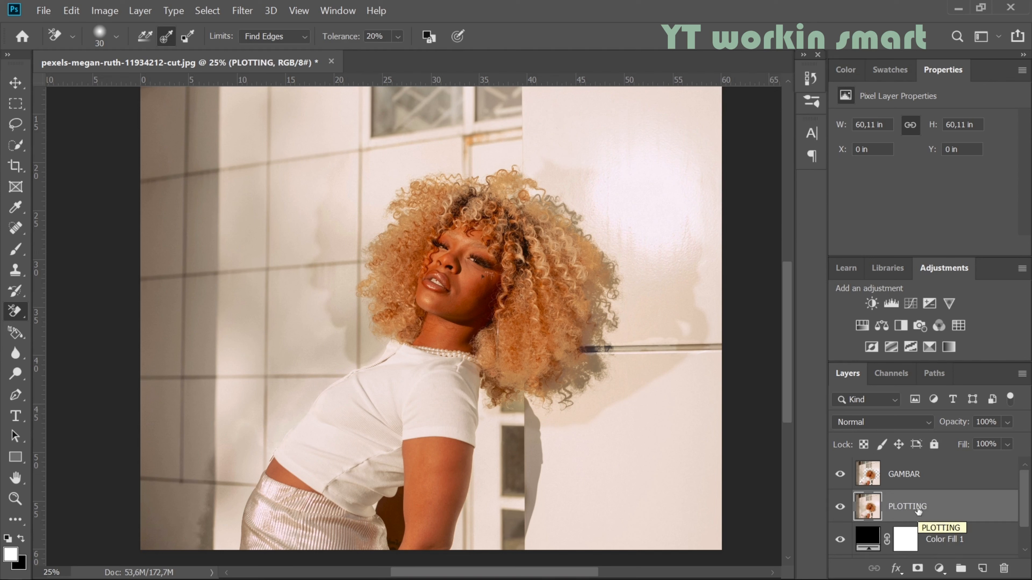
ctrl+click(869, 480)
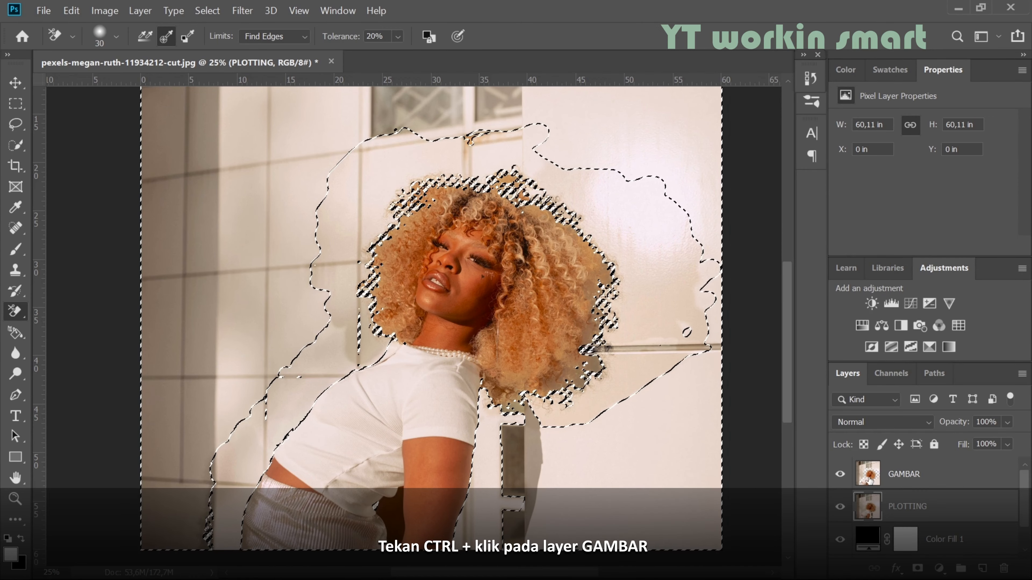
click(918, 569)
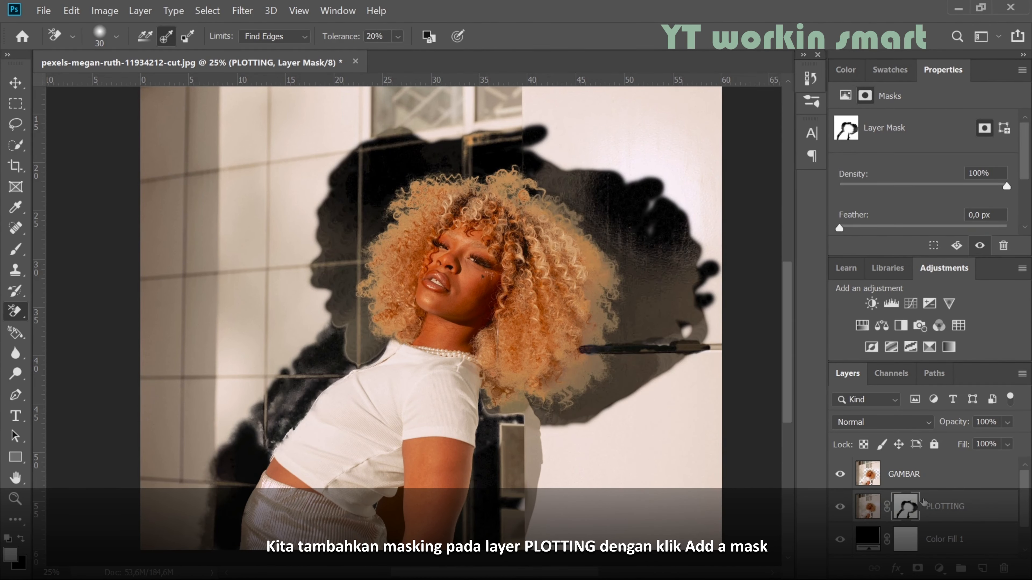
drag(920, 484, 1004, 567)
alt+click(910, 483)
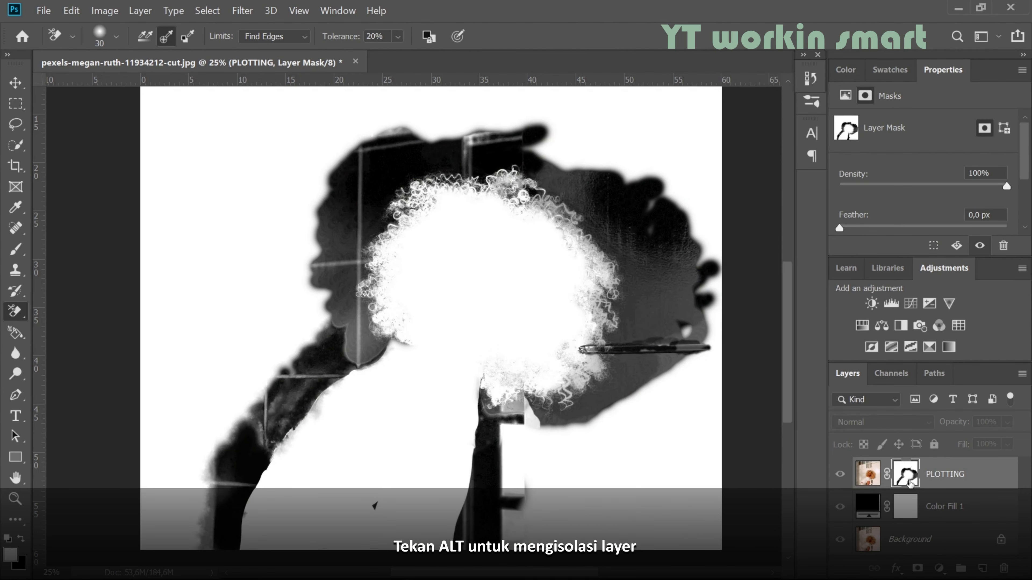
Step: Set up the Brush tool with the Hard Round tip at size 1200 and fit the whole mask in view
key(b)
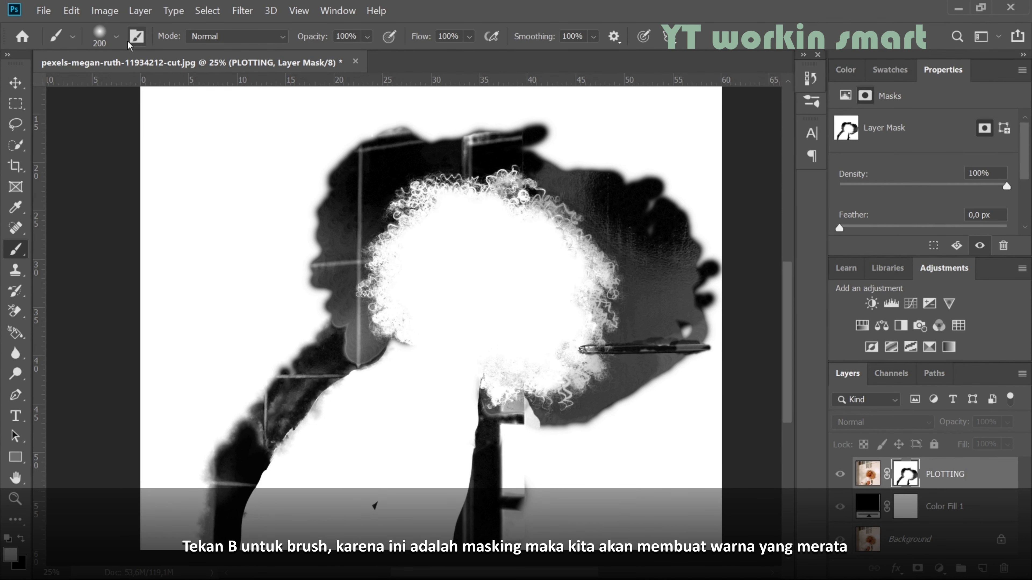
click(116, 37)
click(93, 201)
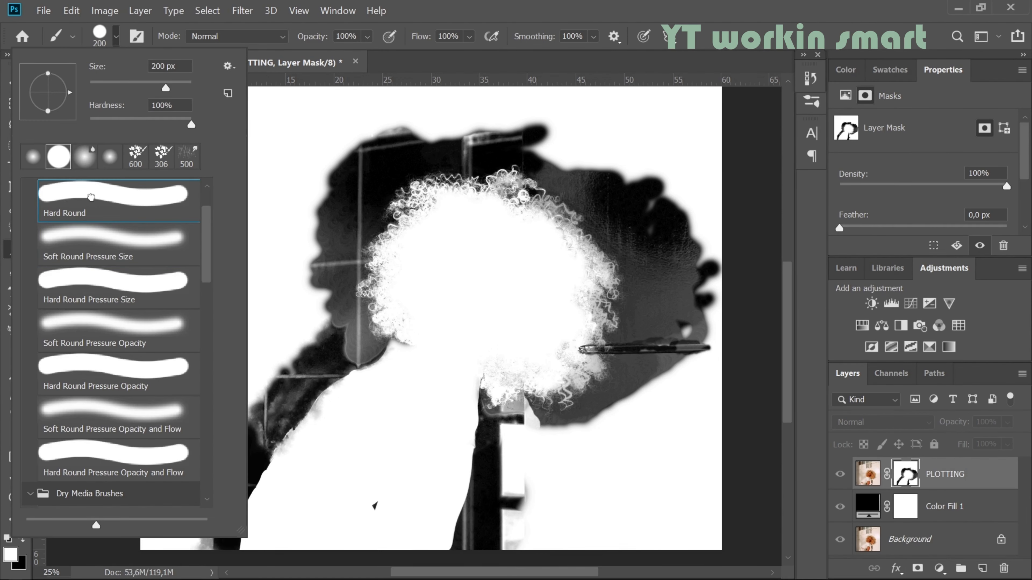
key(Return)
right_click(173, 246)
click(179, 255)
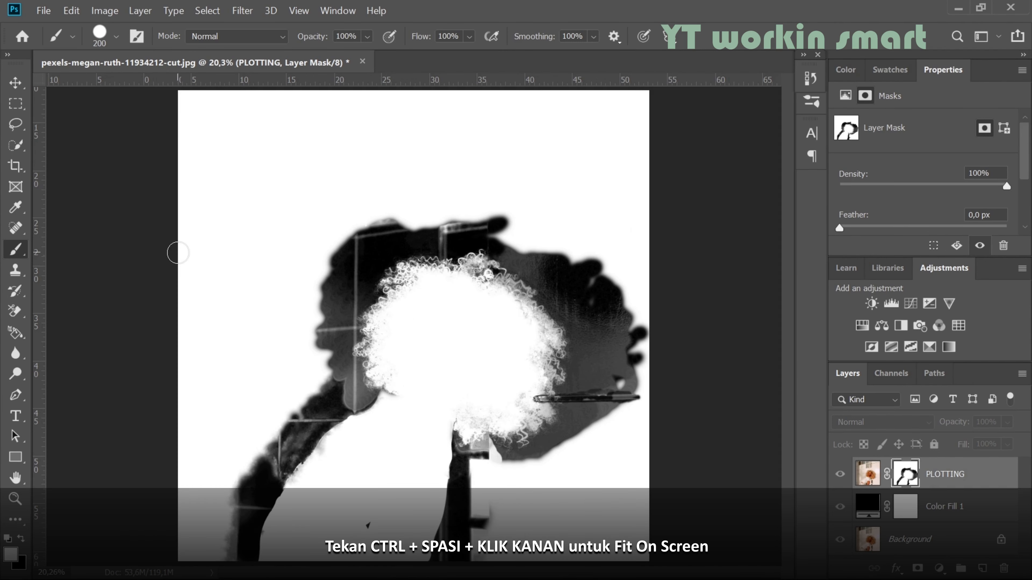
key(bracketright)
key(bracketright)
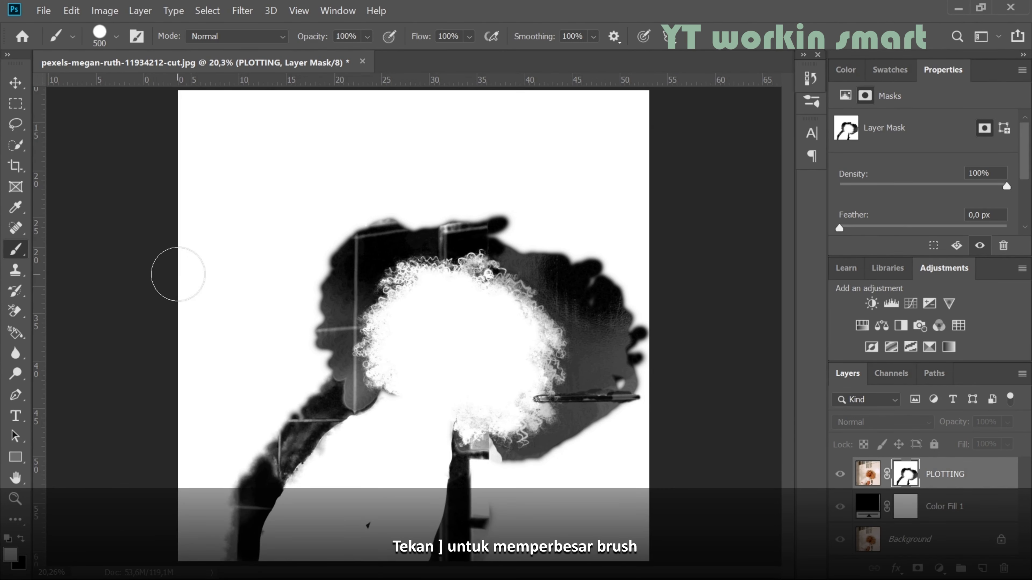
key(bracketright)
key(bracketright)
key(bracketright)
key(bracketright)
key(bracketright)
key(bracketright)
key(bracketright)
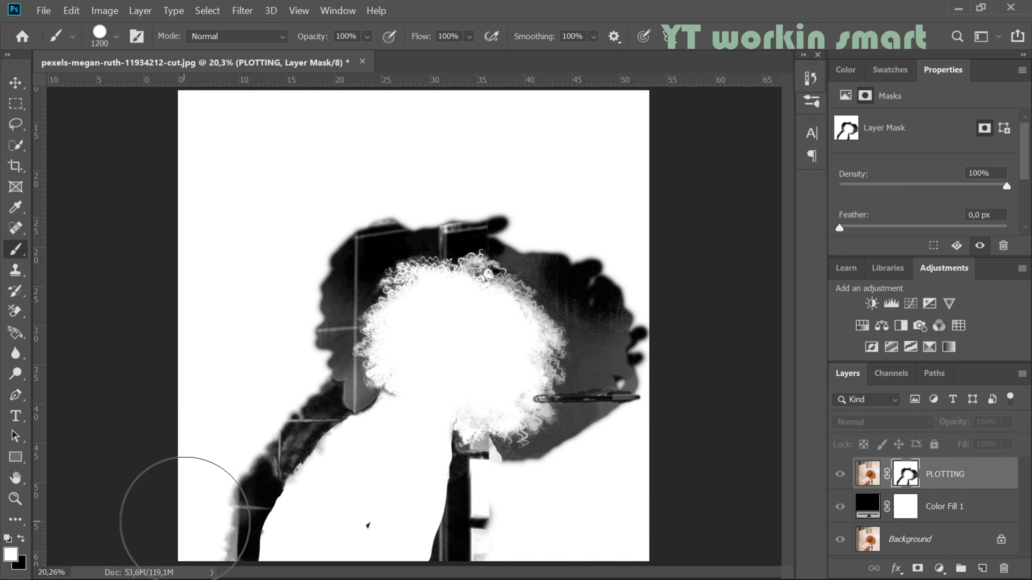
Step: Swap the foreground colour to black and paint over the mask's outer white background around the figure, undoing the stray white stroke first
drag(182, 516, 185, 497)
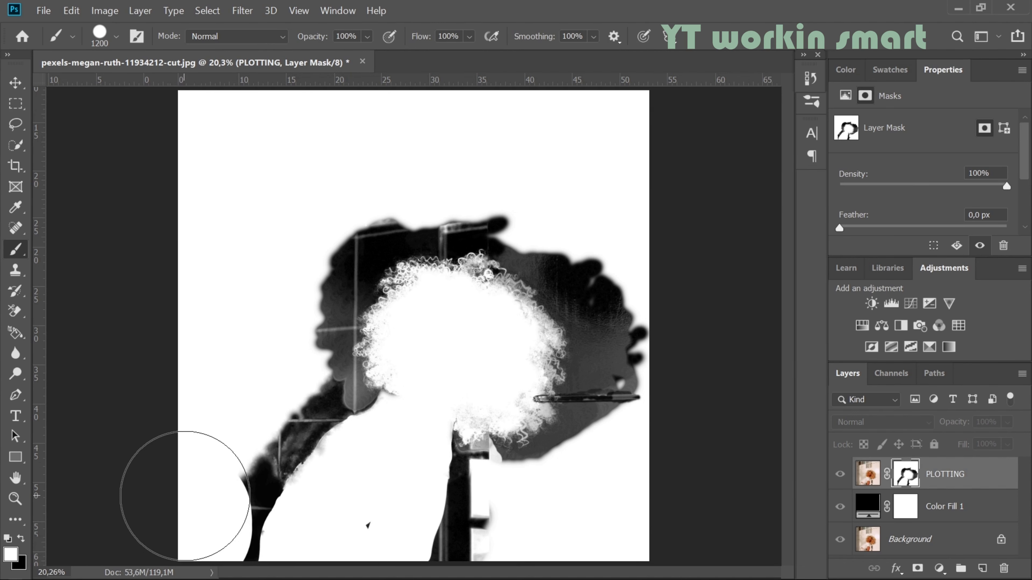
key(ctrl+z)
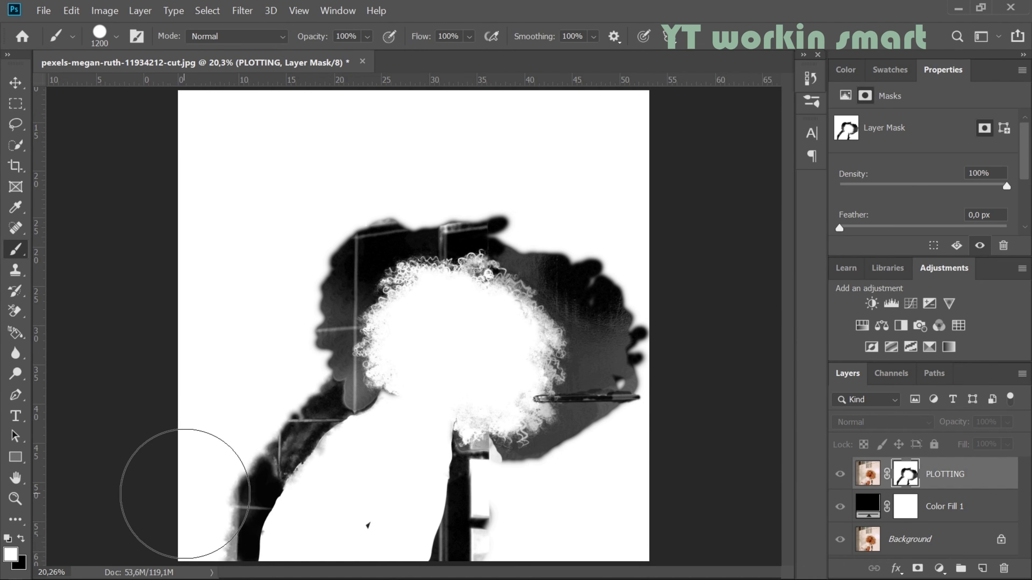
key(x)
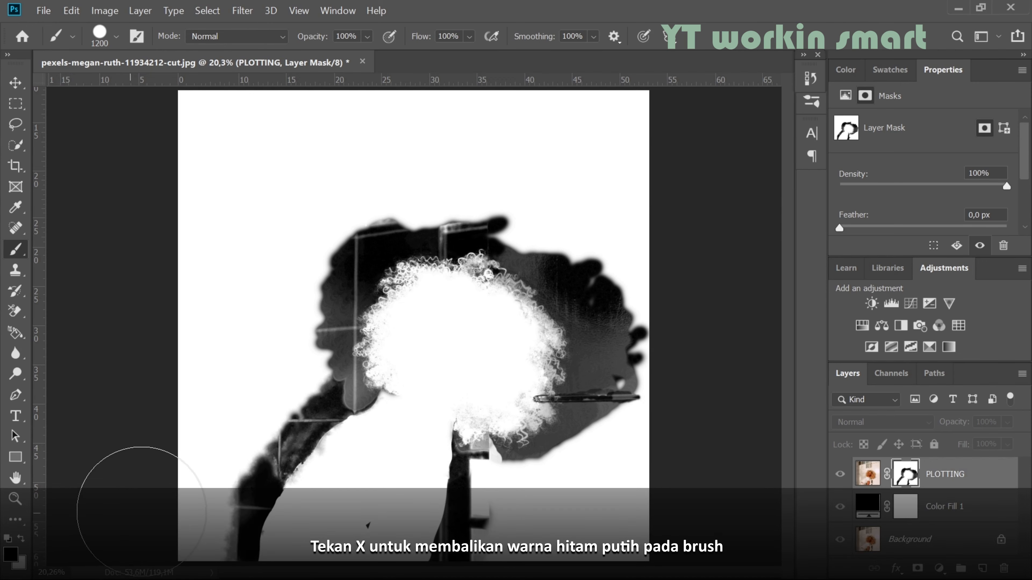
click(189, 506)
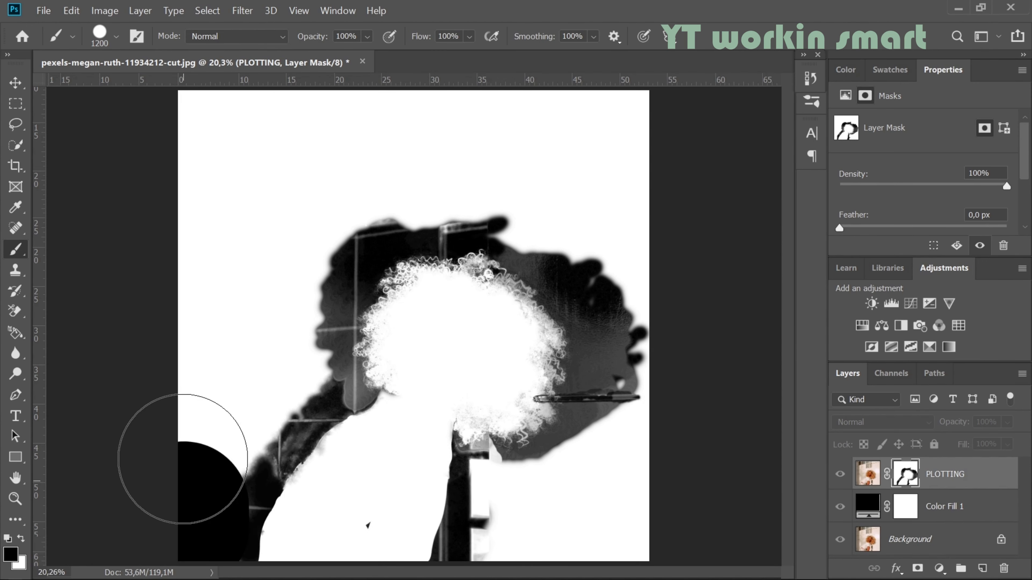
mouse_move(182, 459)
mouse_down()
mouse_move(392, 115)
mouse_move(650, 535)
mouse_move(506, 534)
mouse_move(643, 318)
mouse_move(295, 143)
mouse_move(240, 410)
mouse_move(200, 478)
mouse_up()
Step: Reduce the brush to size 300 and paint black over the leftover background below the hair and beside the arm
key(ctrl+plus)
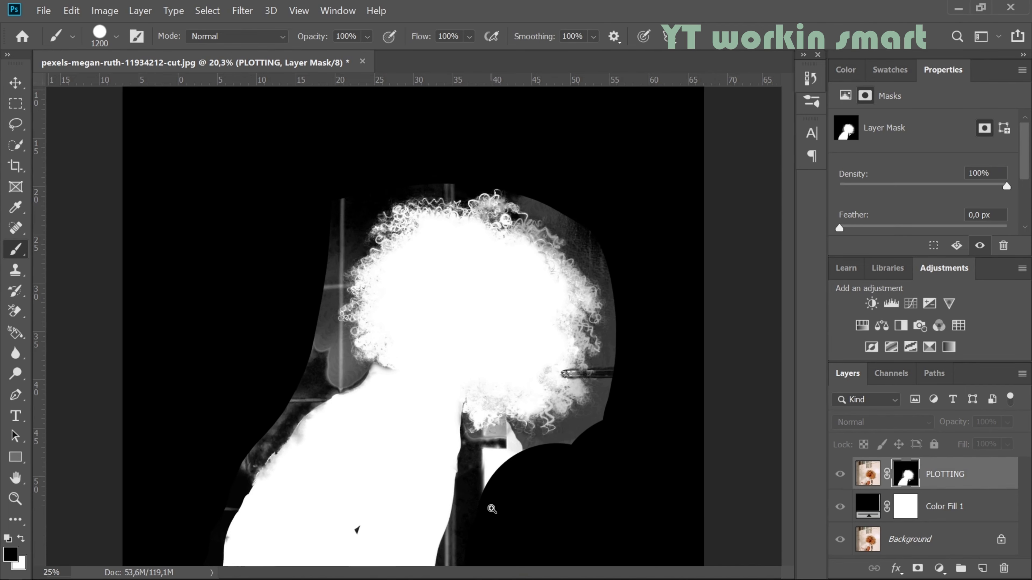
ctrl+click(492, 509)
ctrl+click(493, 504)
key(bracketleft)
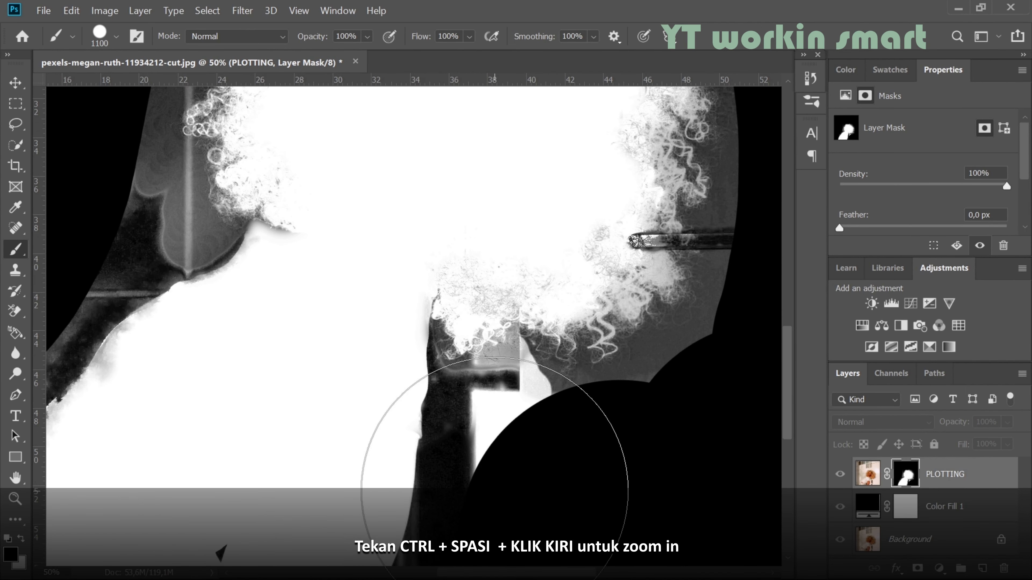
key(bracketleft)
key(bracketleft)
key(bracketleft)
key(bracketleft)
key(bracketleft)
key(bracketleft)
key(bracketleft)
key(bracketleft)
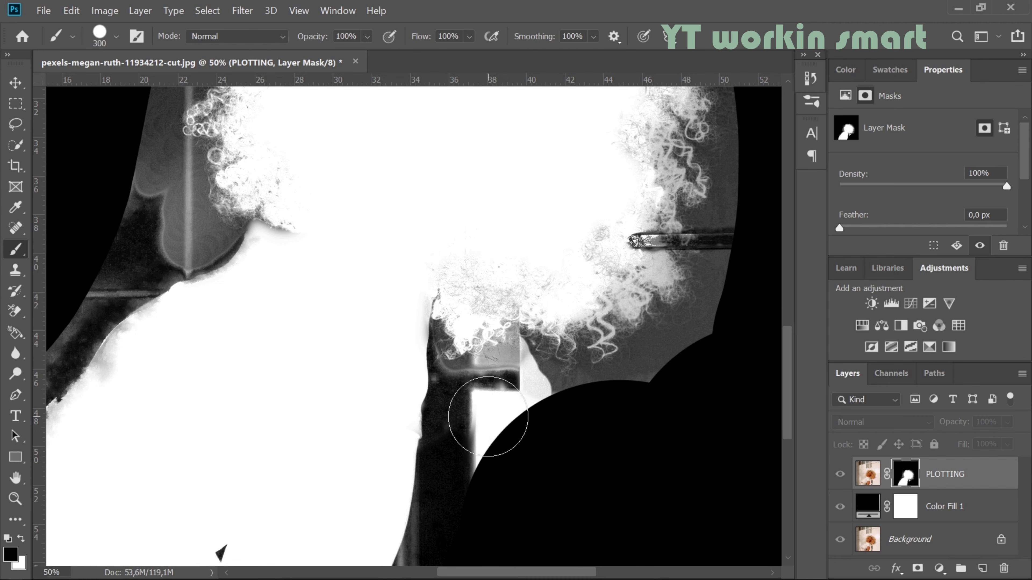
mouse_move(488, 416)
mouse_down()
mouse_move(527, 387)
mouse_move(495, 422)
mouse_up()
drag(486, 524, 497, 307)
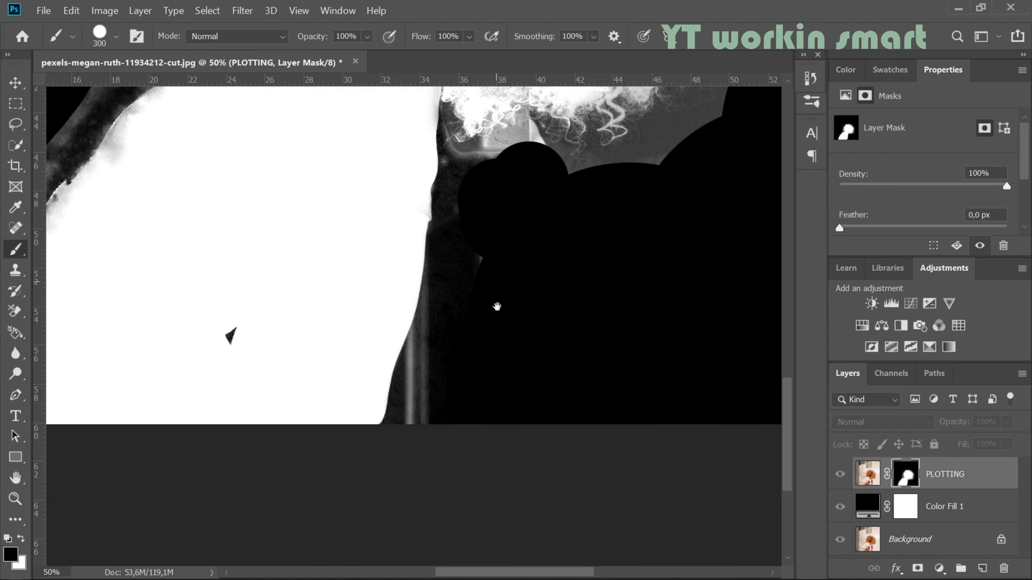
drag(455, 345, 425, 453)
Step: Set the brush to Overlay mode at 30% opacity with the Soft Round Pressure Size tip
mouse_move(522, 224)
mouse_down()
mouse_move(525, 279)
mouse_move(606, 547)
mouse_up()
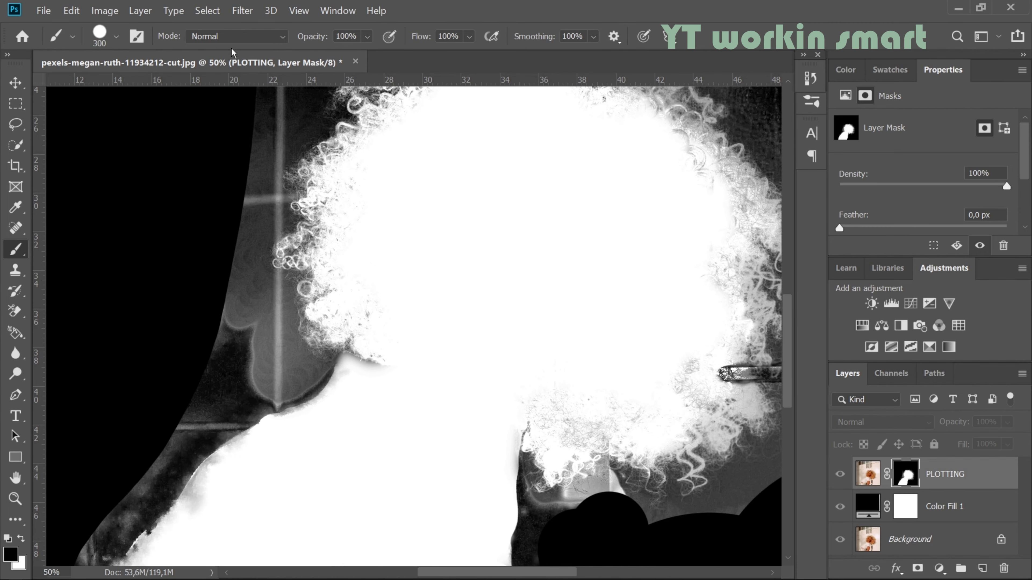
click(232, 36)
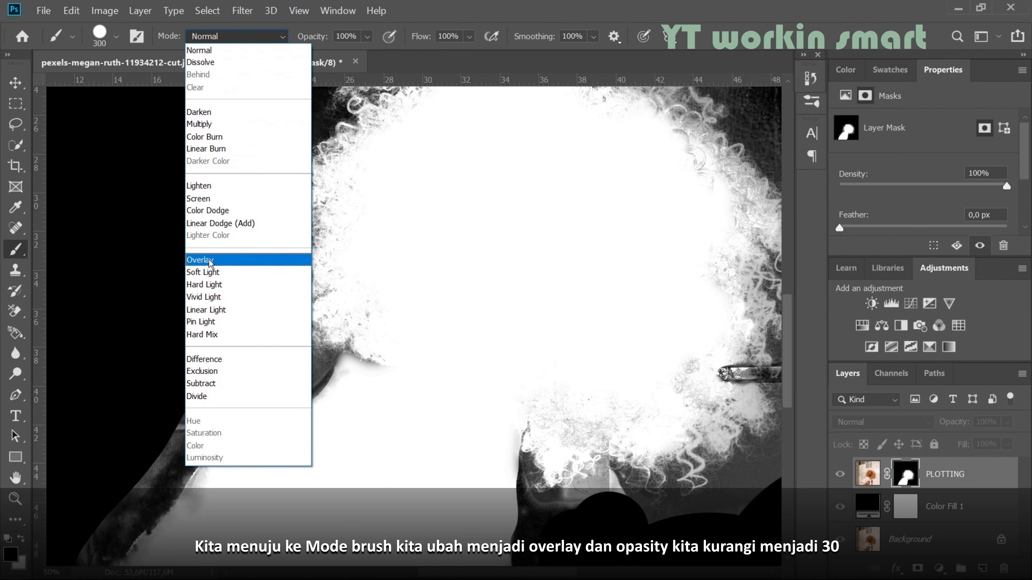
click(210, 262)
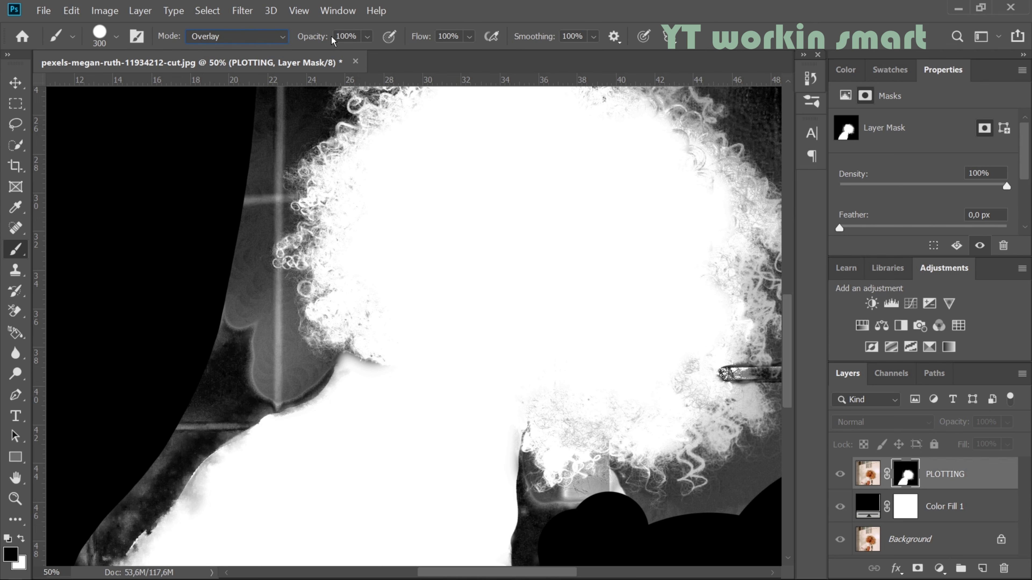
drag(328, 37, 302, 37)
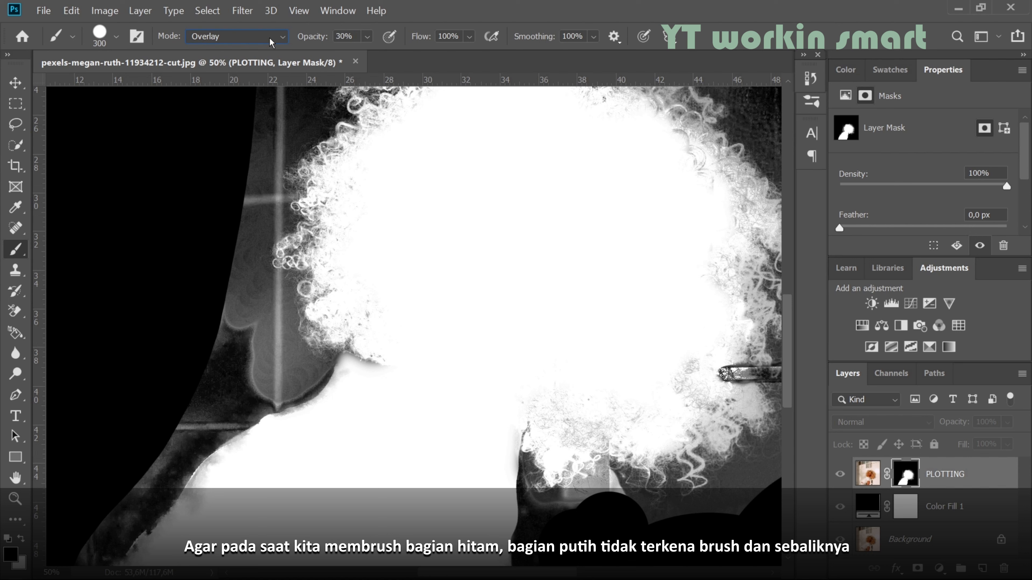
click(116, 36)
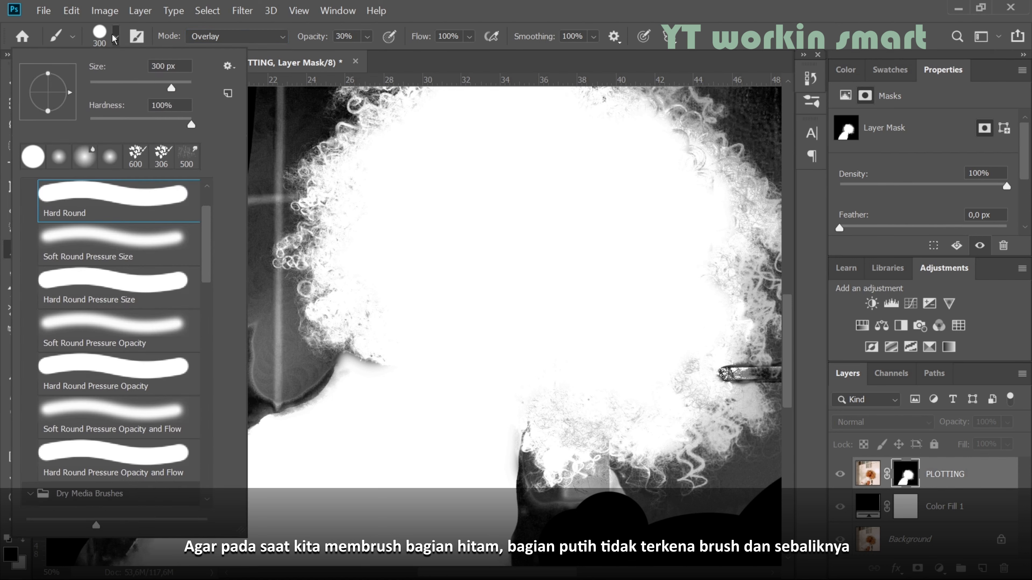
double_click(100, 246)
Step: Darken the grey wall remnants in the mask beside the hair's left edge and along the shoulder and back
mouse_move(219, 281)
mouse_down()
mouse_move(287, 376)
mouse_move(245, 305)
mouse_move(254, 216)
mouse_move(259, 303)
mouse_up()
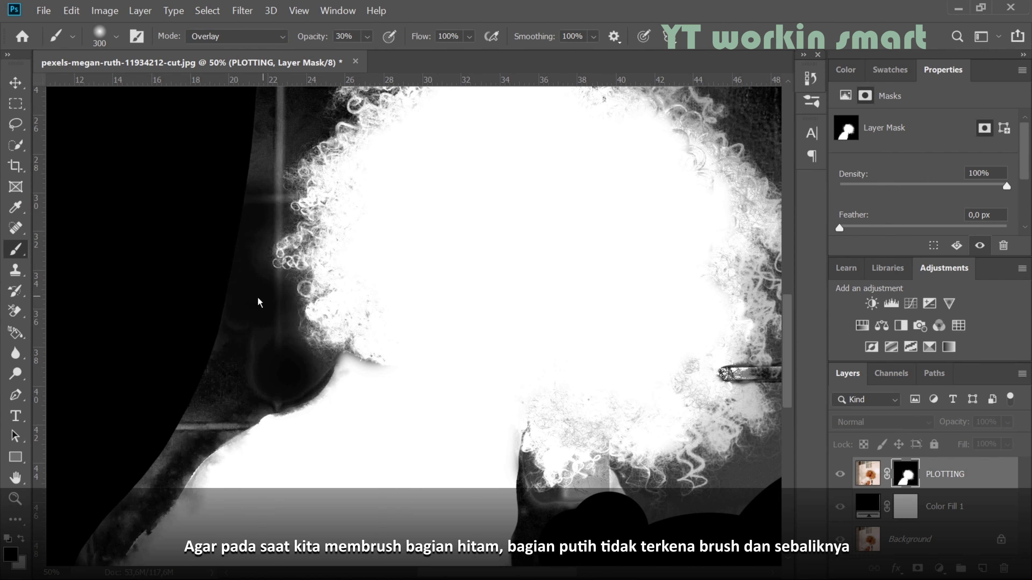
drag(266, 150, 260, 346)
mouse_move(274, 345)
mouse_down()
mouse_move(269, 249)
mouse_move(251, 357)
mouse_up()
drag(256, 488, 288, 309)
mouse_move(203, 452)
mouse_down()
mouse_move(317, 394)
mouse_move(196, 459)
mouse_up()
mouse_move(159, 516)
mouse_down()
mouse_move(322, 317)
mouse_move(385, 205)
mouse_up()
mouse_move(293, 285)
mouse_down()
mouse_move(292, 270)
mouse_move(179, 419)
mouse_up()
Step: Darken the grey wall area in the mask around the hair's upper-right and right edges with the overlay brush
drag(610, 122, 264, 365)
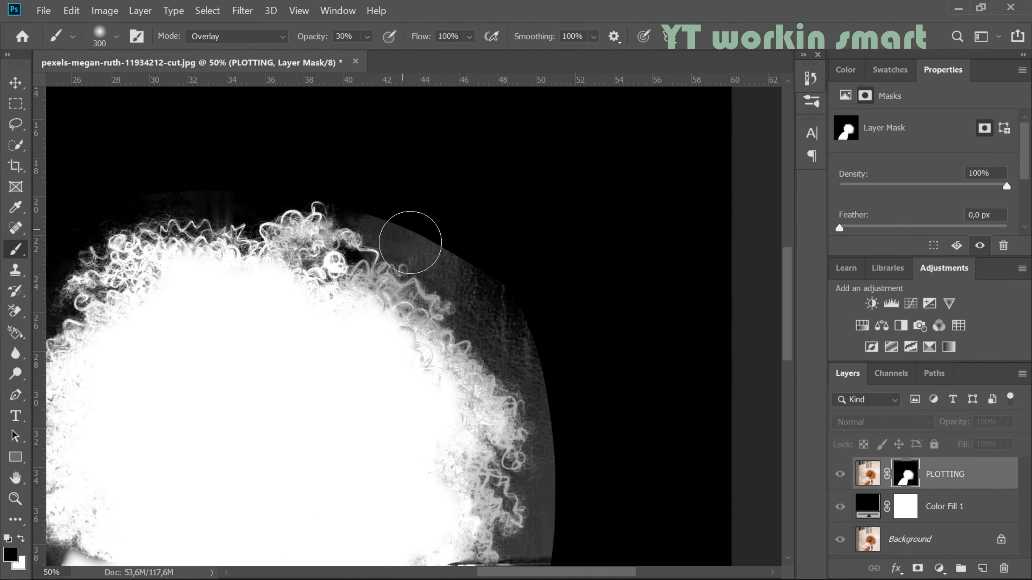
mouse_move(411, 243)
mouse_down()
mouse_move(502, 313)
mouse_move(560, 473)
mouse_move(534, 526)
mouse_up()
drag(534, 528, 576, 251)
mouse_move(568, 353)
mouse_down()
mouse_move(482, 445)
mouse_move(388, 419)
mouse_up()
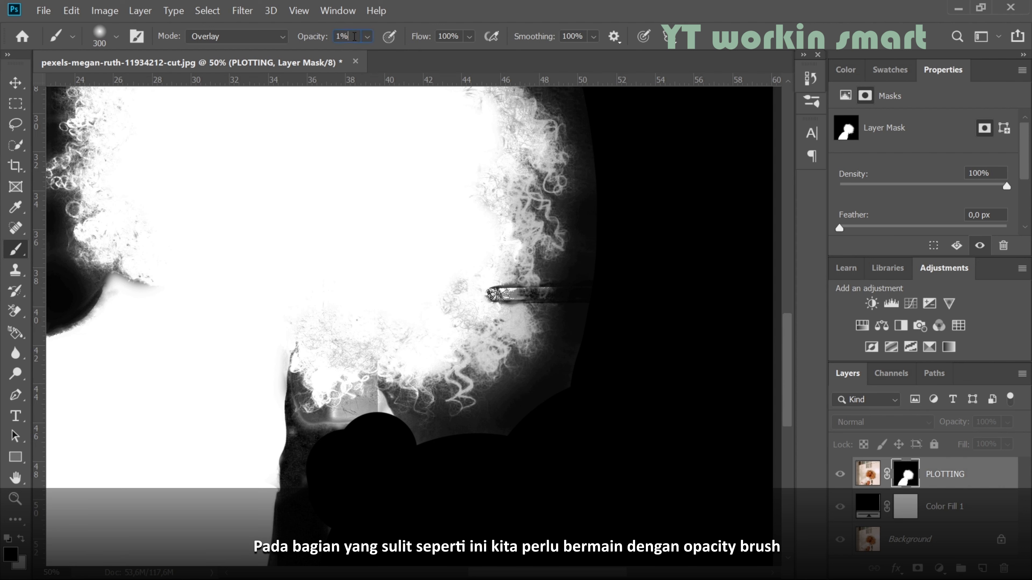
Step: Darken the wall-line remnant at the hair's right edge with the soft overlay brush, adjusting opacity from 10% to 100% and size to 40
text(10)
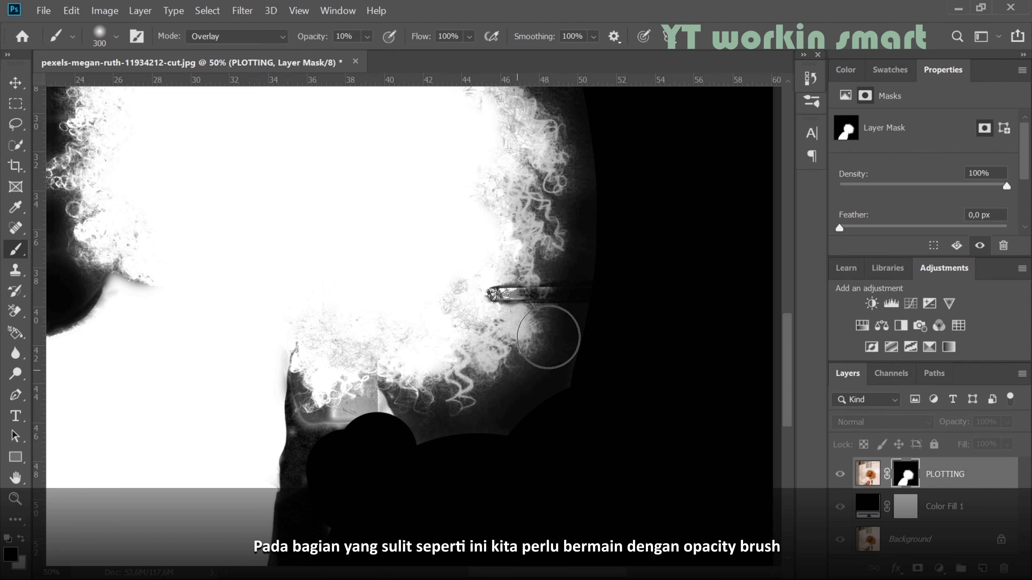
scroll(507, 297, up, 3)
key(bracketleft)
key(bracketleft)
key(bracketleft)
key(bracketleft)
key(bracketleft)
key(bracketleft)
key(bracketleft)
key(bracketleft)
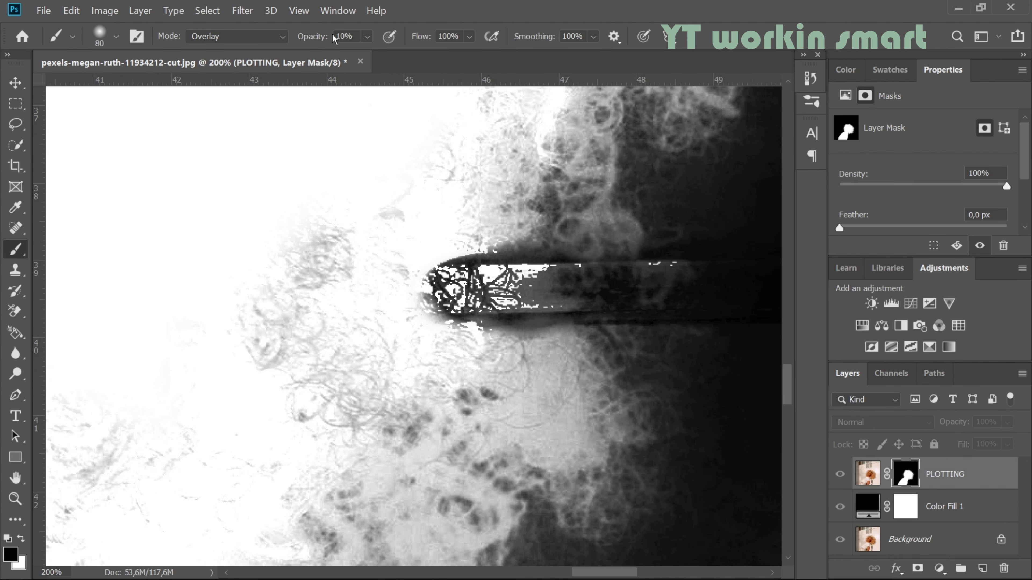
drag(503, 284, 502, 297)
scroll(484, 279, down, 3)
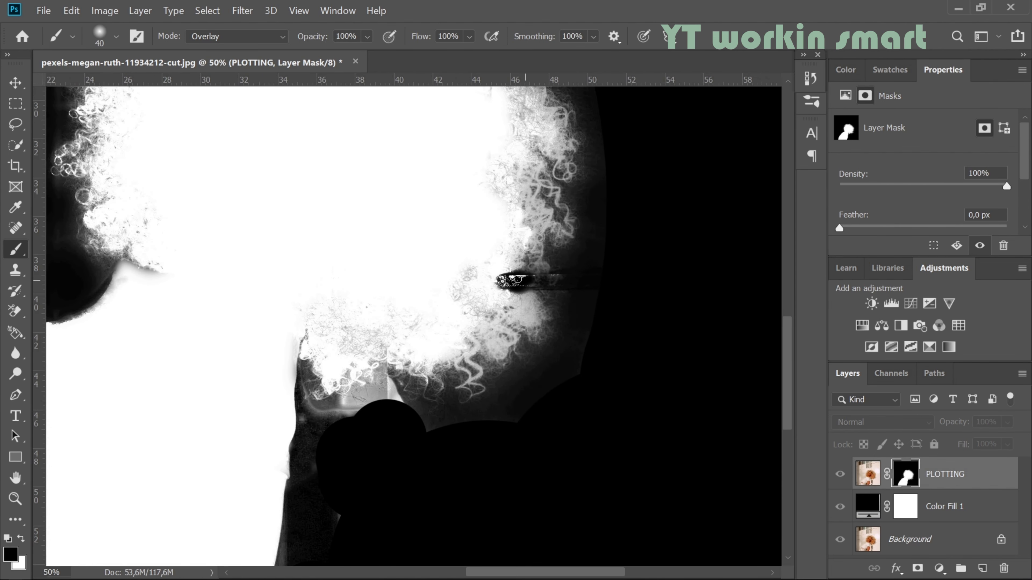
Step: Paint out the white specks in the wall-line remnant with a Hard Round brush in Normal mode at size 40
click(117, 38)
double_click(103, 185)
scroll(505, 303, up, 4)
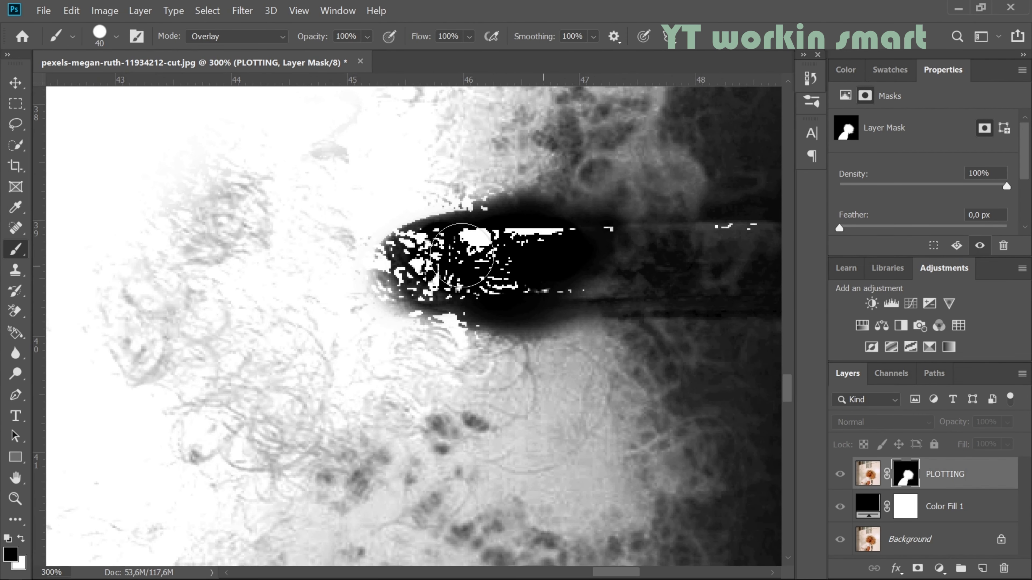
click(261, 40)
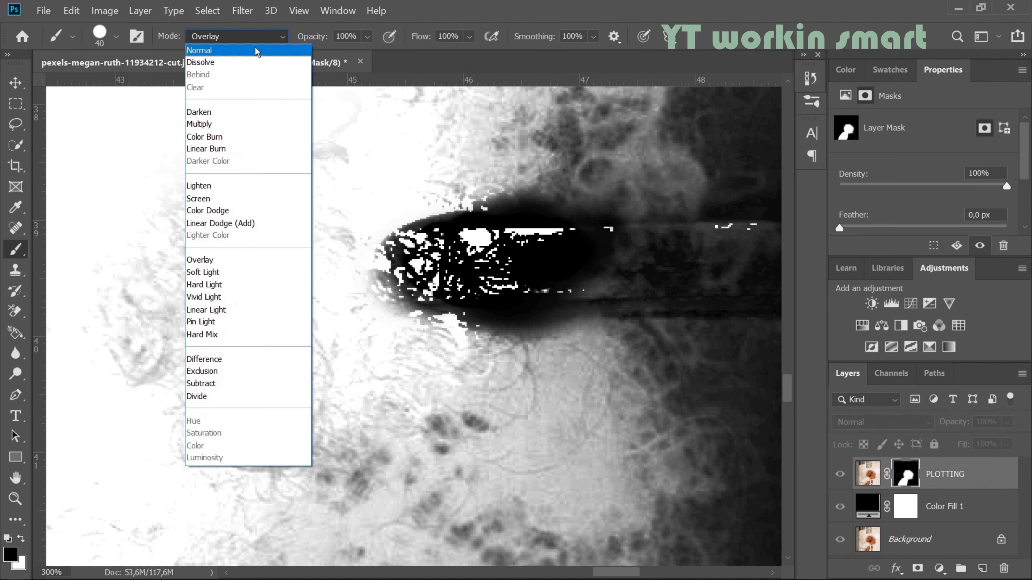
click(258, 48)
mouse_move(467, 220)
mouse_down()
mouse_move(509, 247)
mouse_move(423, 257)
mouse_move(456, 280)
mouse_move(529, 285)
mouse_move(567, 250)
mouse_move(597, 260)
mouse_up()
Step: Return the brush to Overlay mode at 10% opacity, enlarge it to 175, and darken the grey area beside the lower-right hair
click(221, 35)
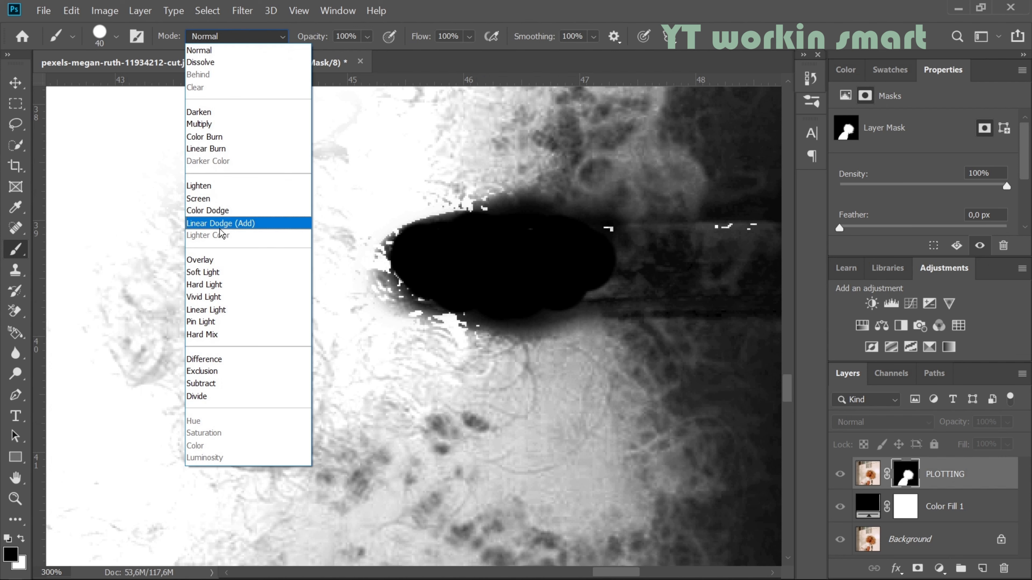
click(220, 260)
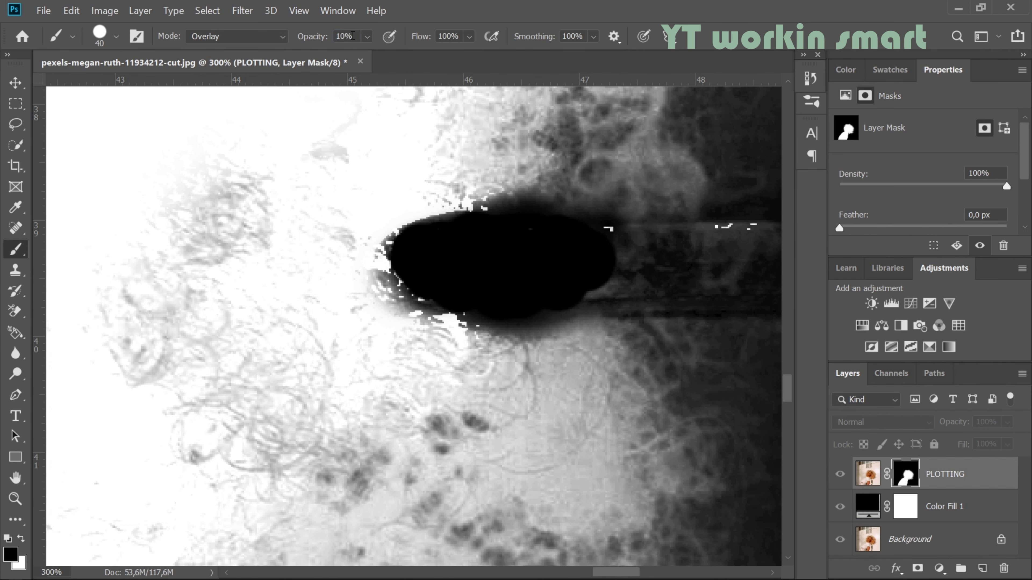
alt+click(364, 220)
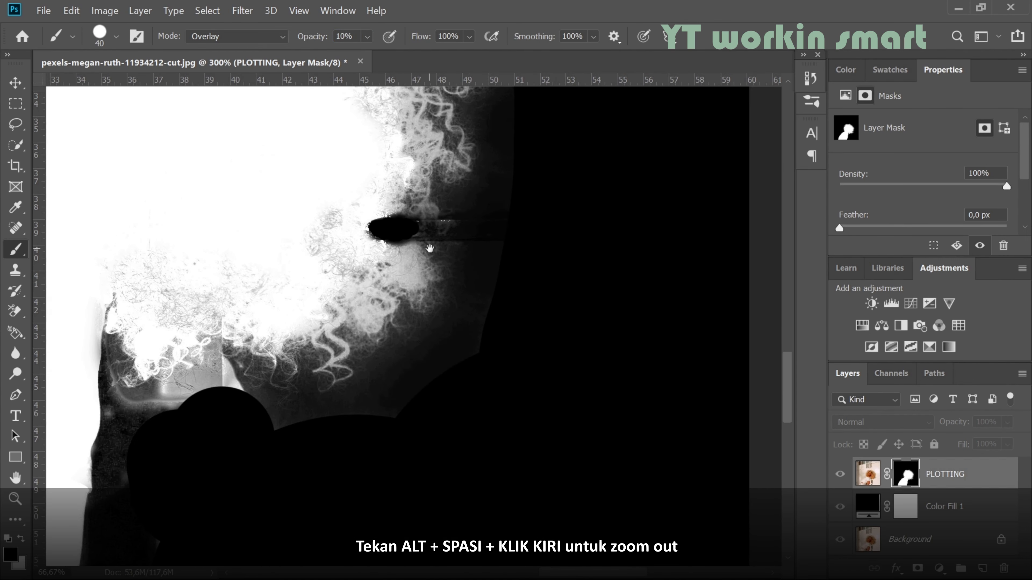
key(bracketright)
key(bracketright)
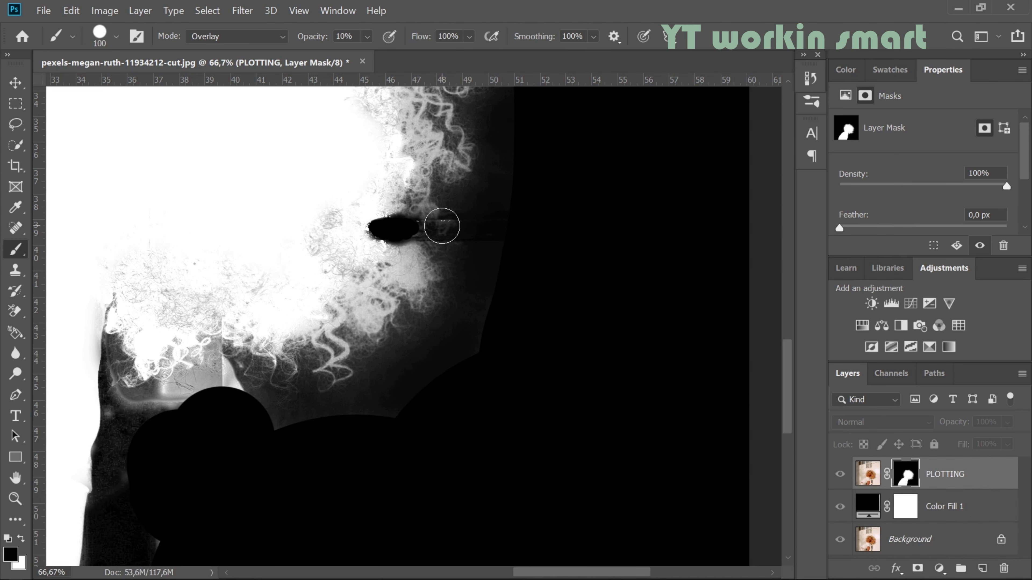
key(bracketright)
key(bracketright)
mouse_move(436, 231)
mouse_down()
mouse_move(412, 254)
mouse_move(484, 313)
mouse_up()
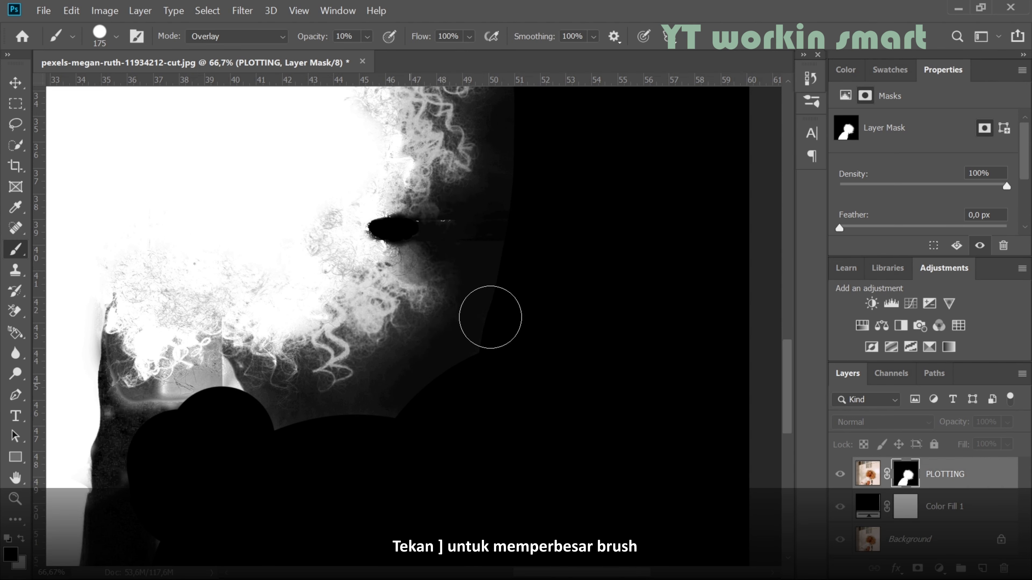
Step: Darken the remaining grey patches in the mask below the hair and beside the arm with the 10% Overlay brush
mouse_move(207, 383)
mouse_down()
mouse_move(134, 388)
mouse_move(227, 395)
mouse_move(153, 391)
mouse_up()
drag(383, 207, 349, 341)
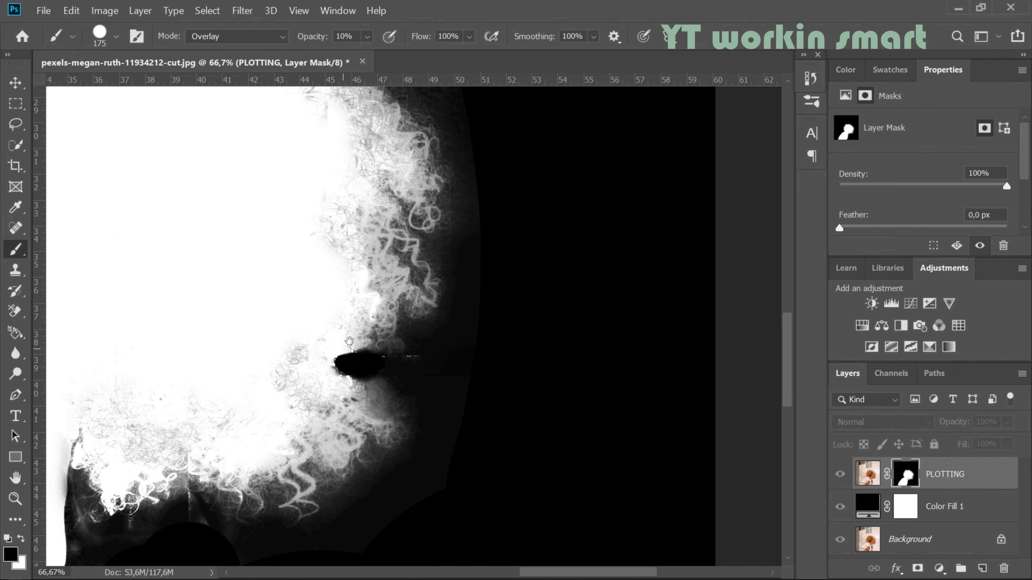
drag(263, 416, 548, 131)
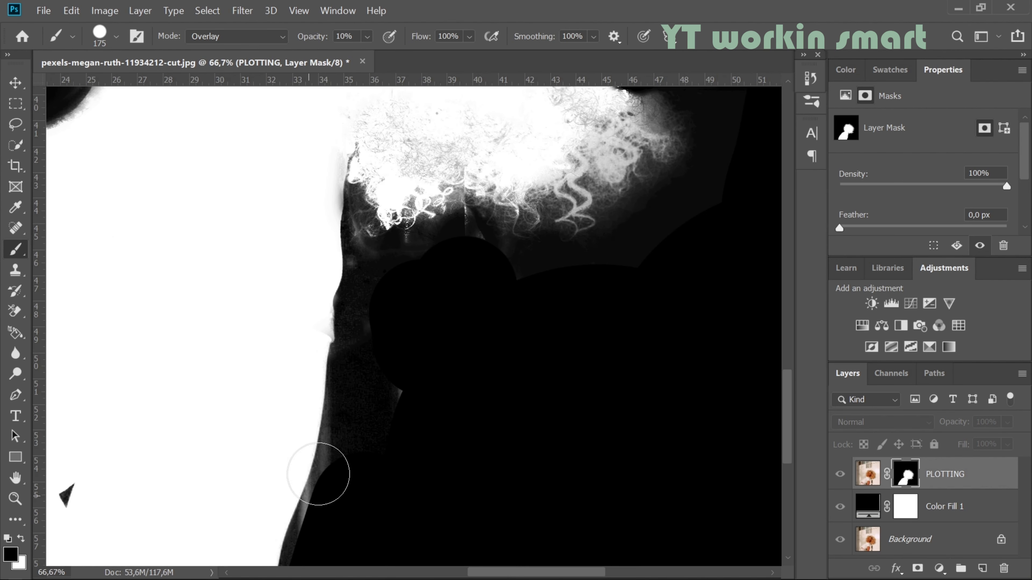
drag(297, 530, 403, 262)
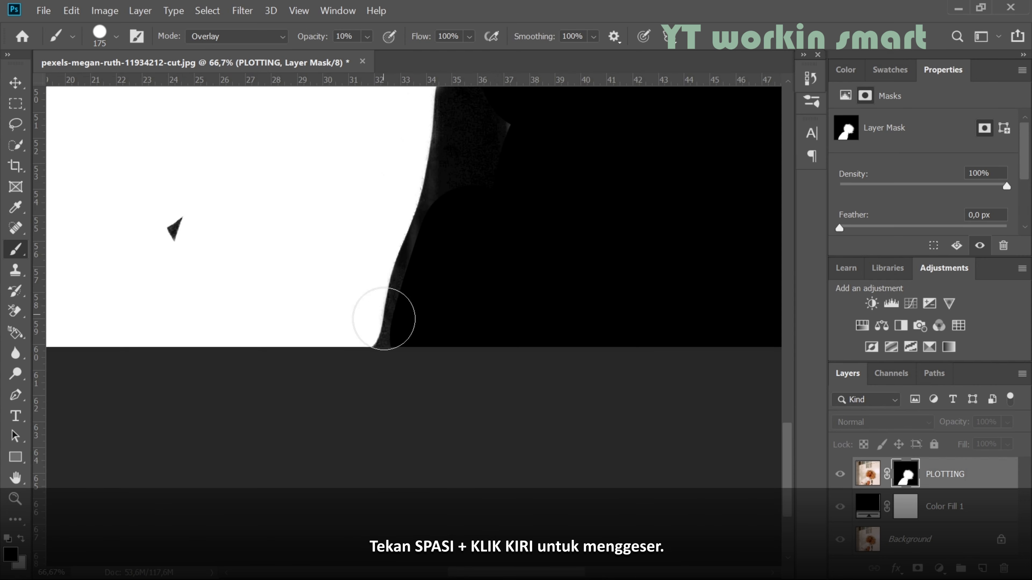
Step: Whiten the grey smudges inside the shirt's back and shoulder edge in the mask with white in Overlay mode at 30% opacity
drag(463, 96, 456, 393)
drag(683, 142, 408, 375)
drag(532, 233, 579, 415)
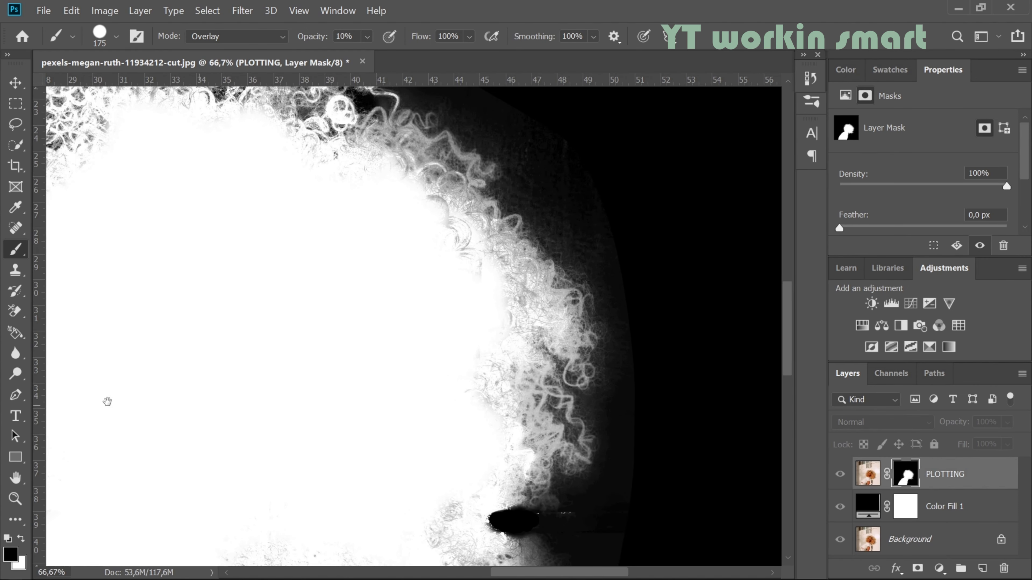
drag(106, 401, 441, 313)
drag(291, 461, 427, 286)
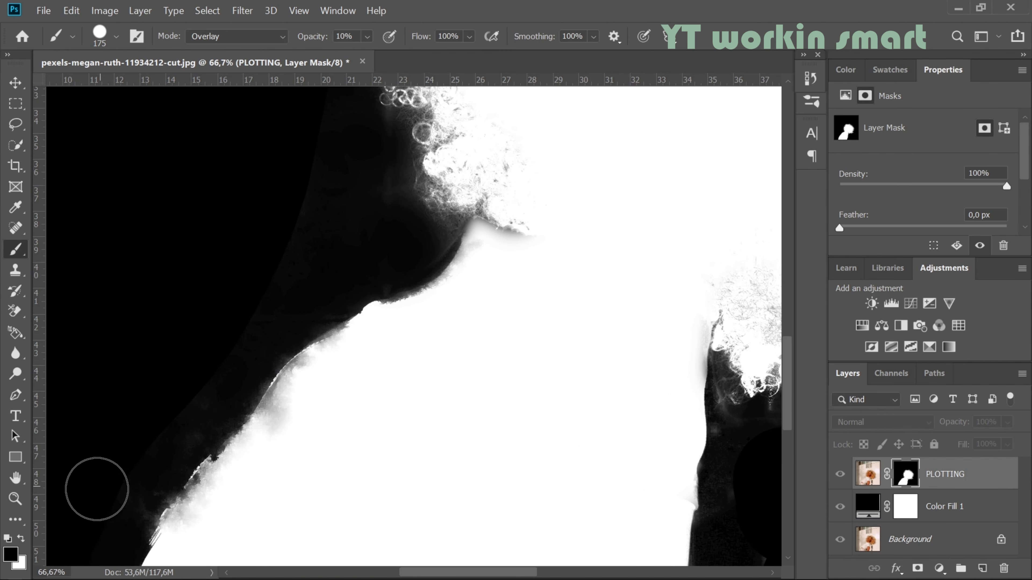
key(x)
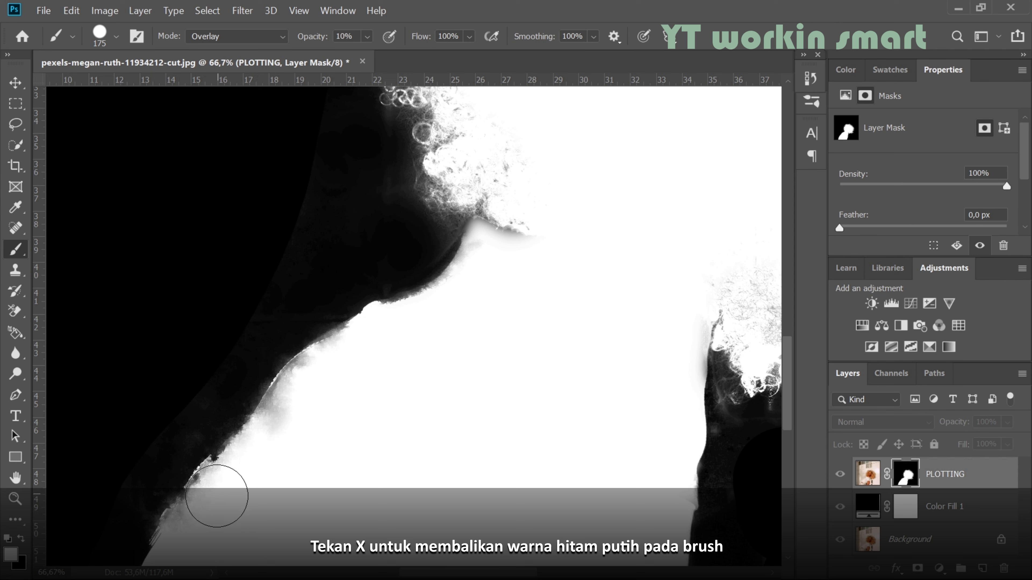
double_click(348, 40)
text(100)
key(Return)
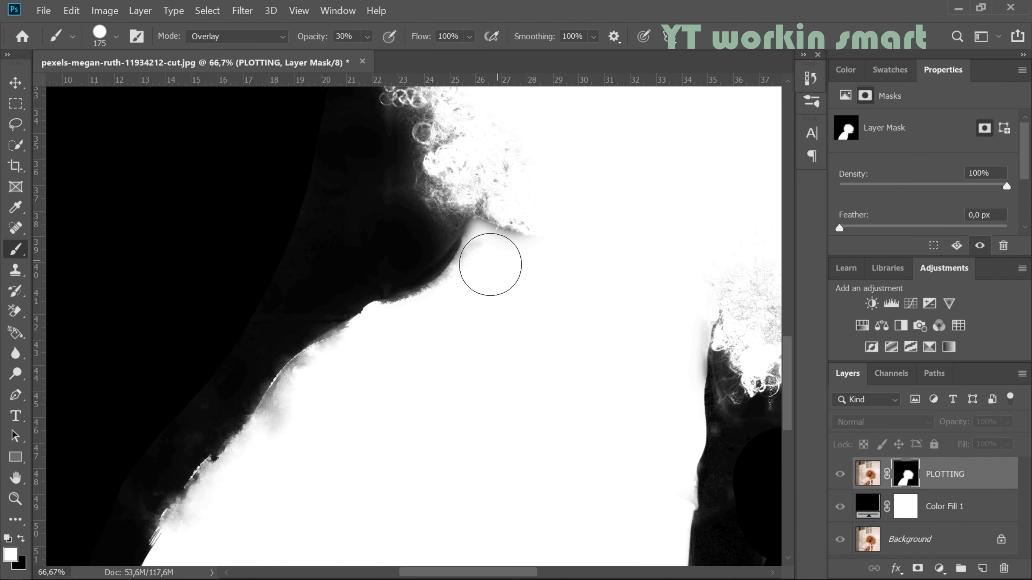
mouse_move(373, 337)
mouse_down()
mouse_move(309, 383)
mouse_move(244, 451)
mouse_move(244, 466)
mouse_move(181, 517)
mouse_up()
drag(269, 469, 295, 302)
drag(610, 212, 362, 355)
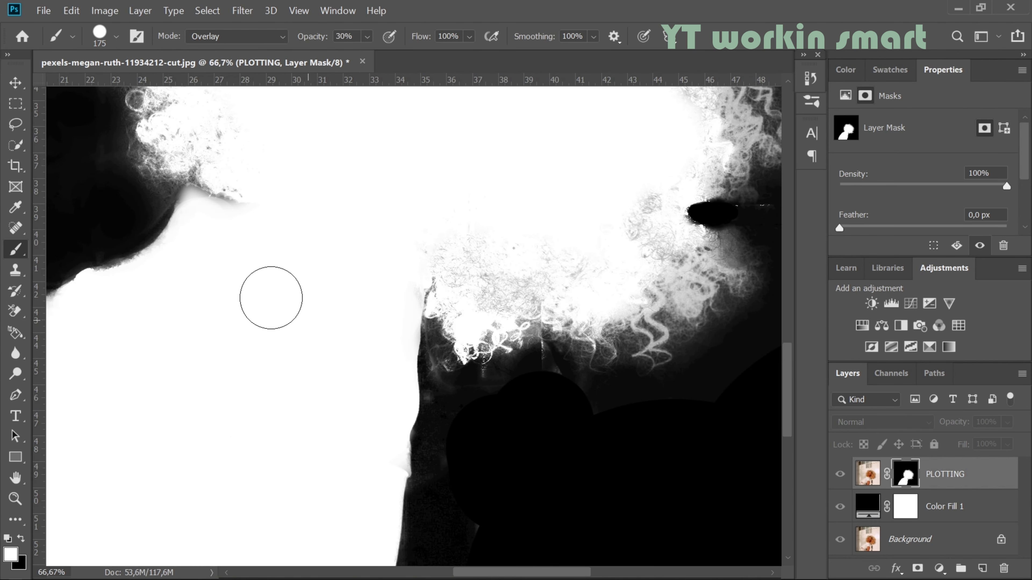
Step: Refine the shirt's back edge in the mask with the Soft Round Pressure Size brush, using white and black
scroll(277, 311, left, 5)
click(115, 37)
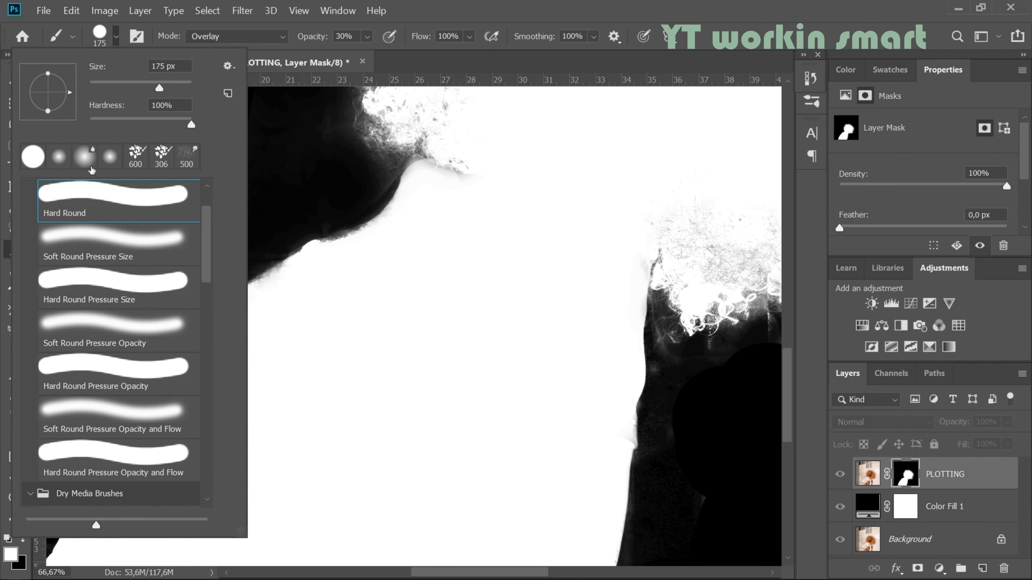
double_click(77, 233)
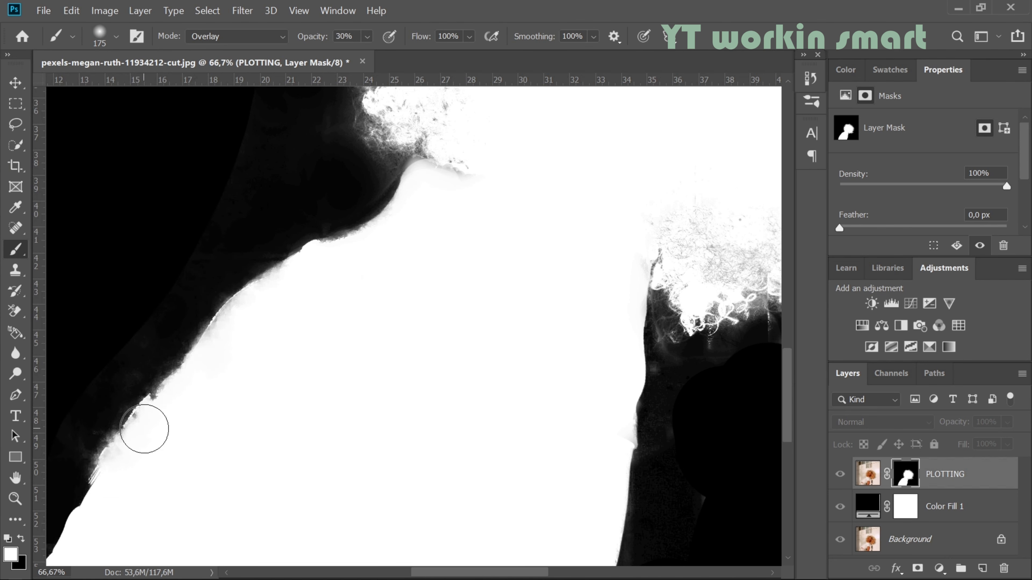
key(x)
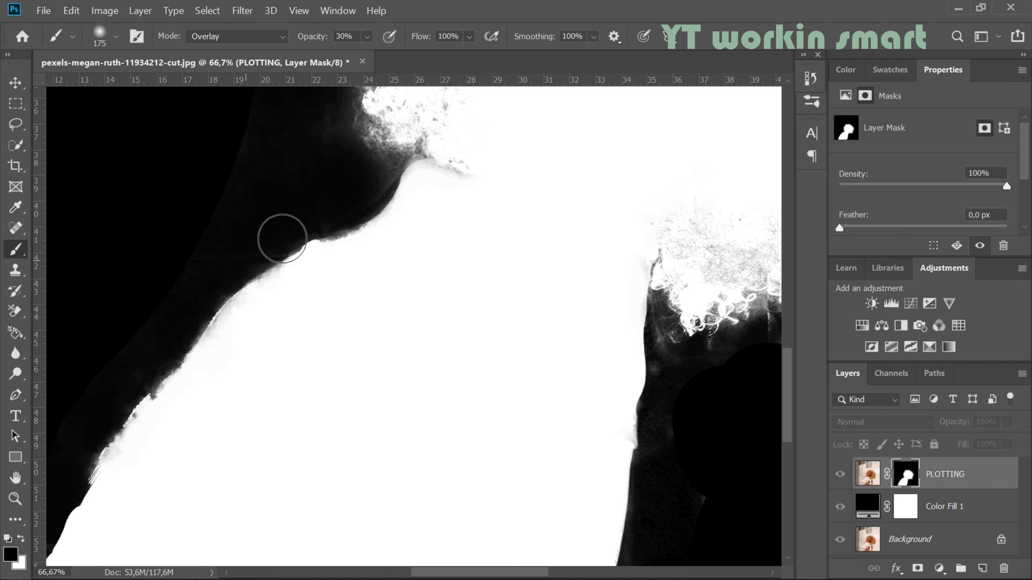
drag(702, 270, 653, 307)
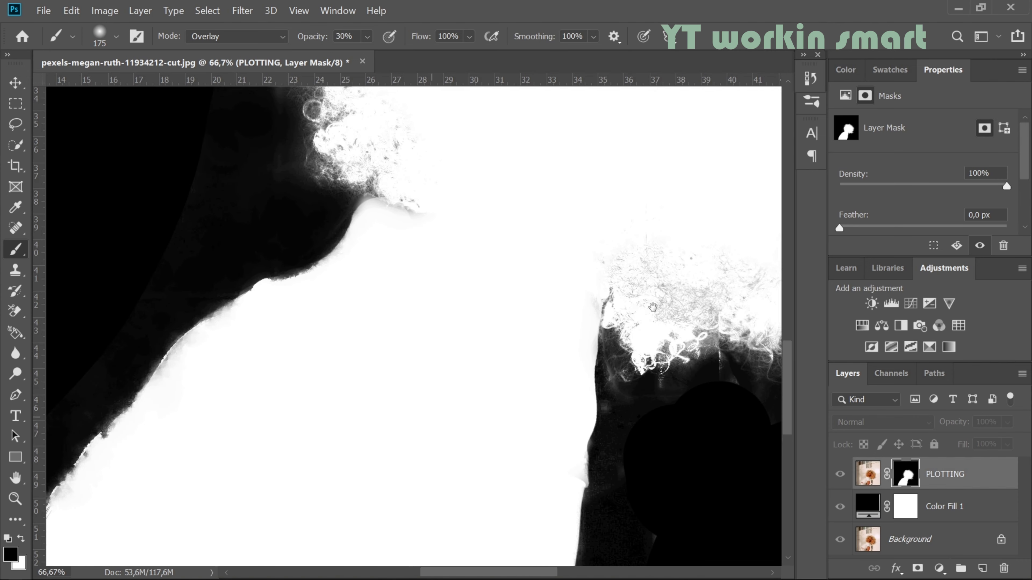
Step: Check the whole cutout in the normal image view, and return to the PLOTTING mask view
alt+click(563, 325)
alt+click(568, 317)
alt+click(568, 317)
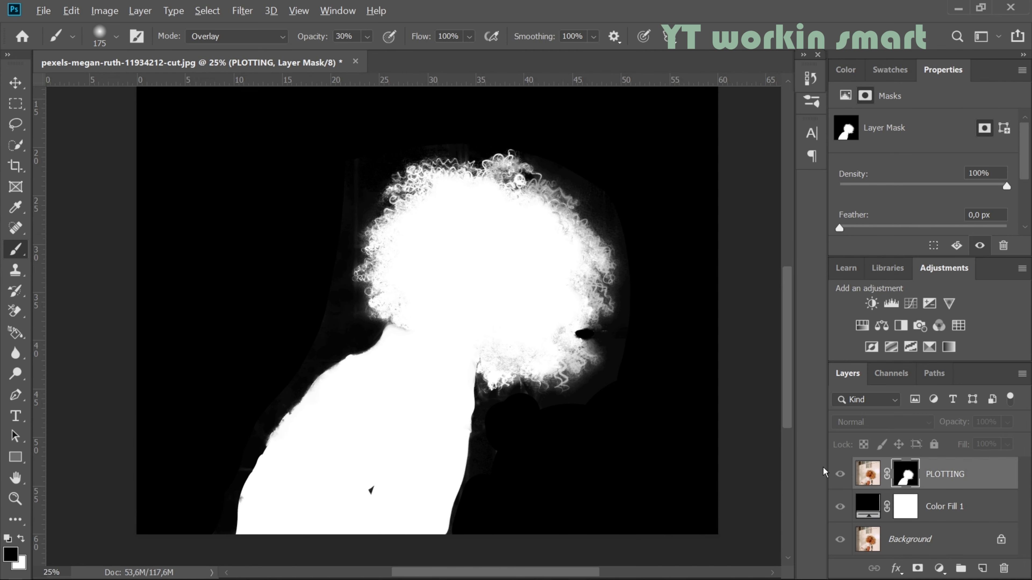
alt+click(906, 474)
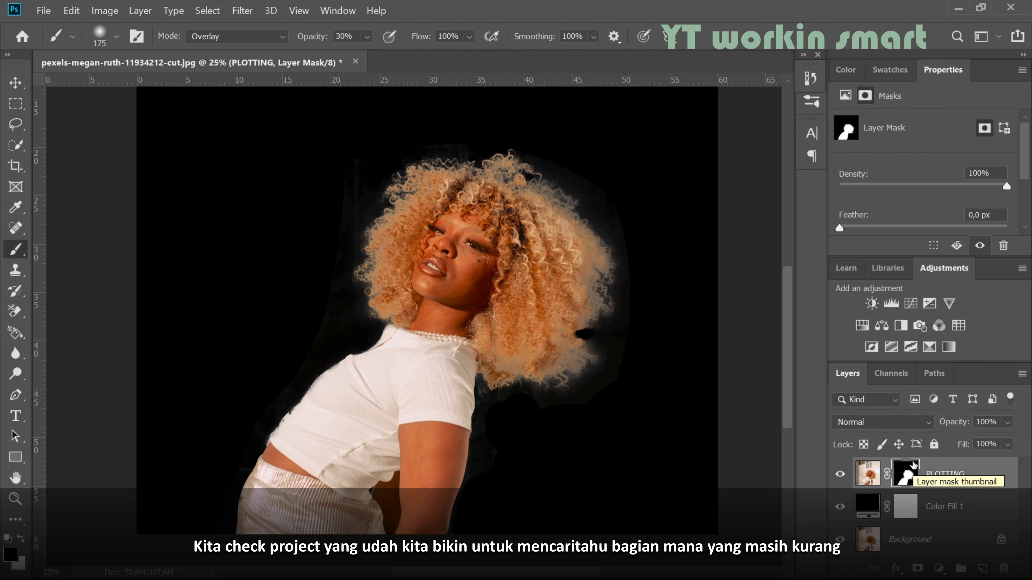
alt+click(907, 474)
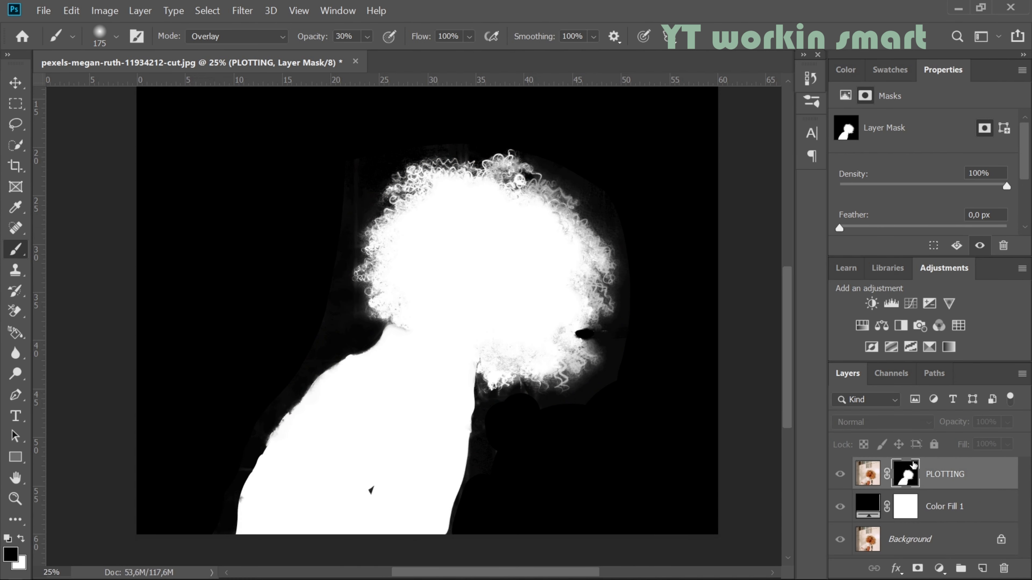
Step: Paint the background along the shirt's back and shoulder edge black with a Hard Round brush in Normal mode at 100% opacity
scroll(287, 437, up, 4)
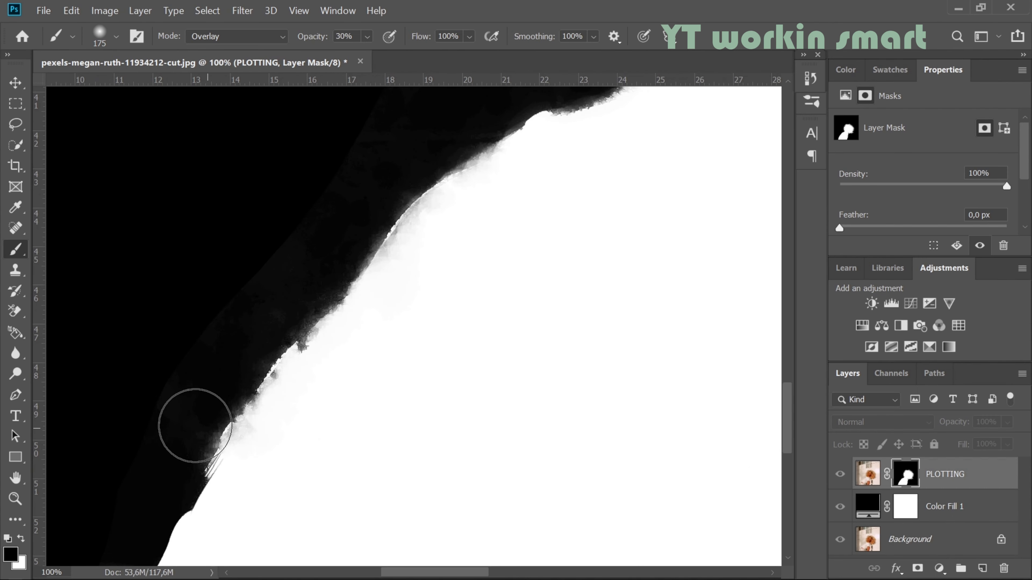
click(104, 35)
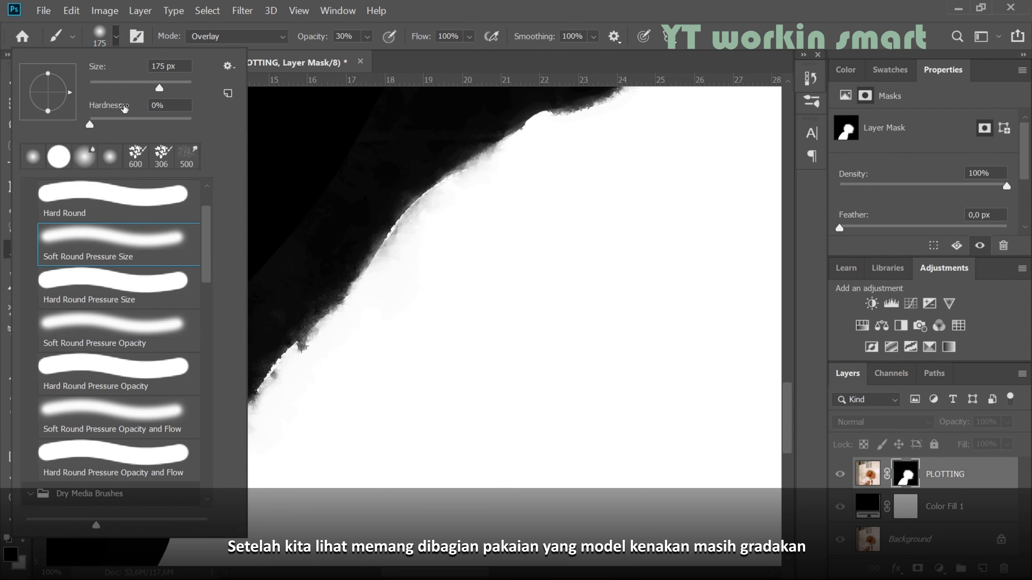
double_click(123, 183)
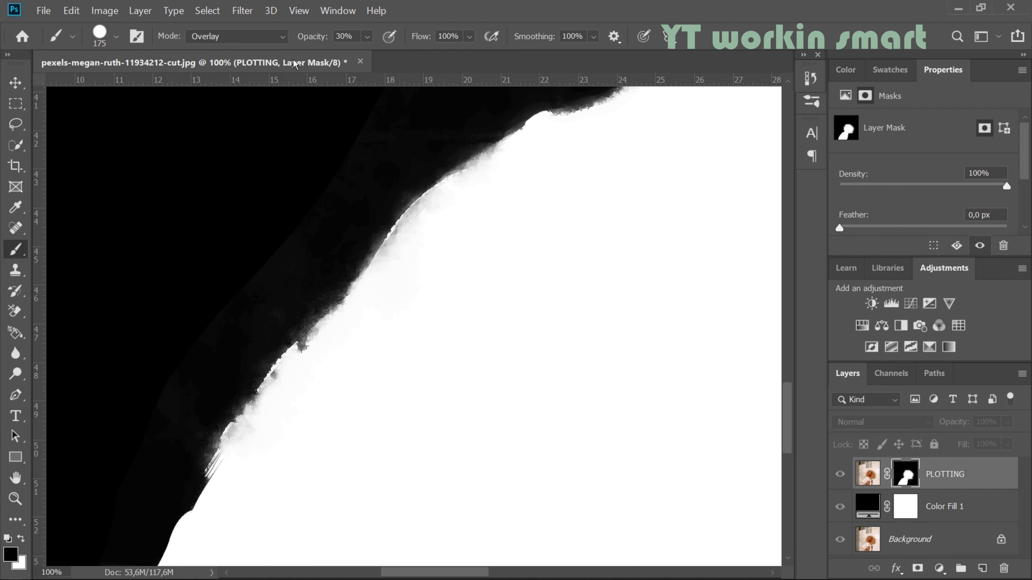
click(270, 39)
click(205, 19)
mouse_move(257, 267)
mouse_down()
mouse_move(171, 397)
mouse_move(171, 429)
mouse_move(175, 410)
mouse_move(320, 247)
mouse_move(302, 272)
mouse_up()
mouse_move(344, 219)
mouse_down()
mouse_move(169, 426)
mouse_move(265, 330)
mouse_move(392, 270)
mouse_move(362, 228)
mouse_up()
scroll(317, 463, down, 3)
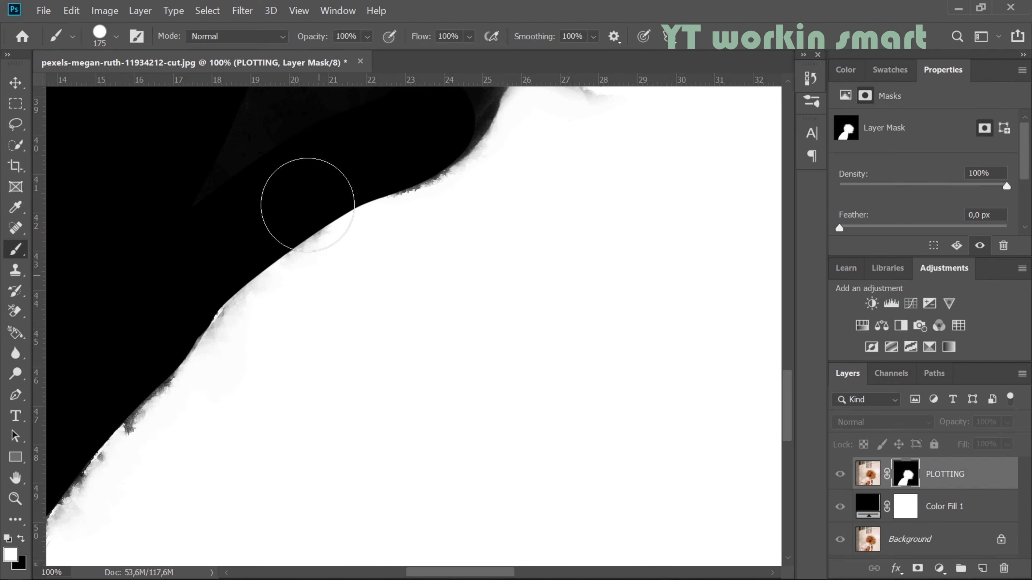
Step: Whiten the grey fringe inside the shirt's back and shoulder edge with white in Overlay mode at 100% opacity
click(218, 36)
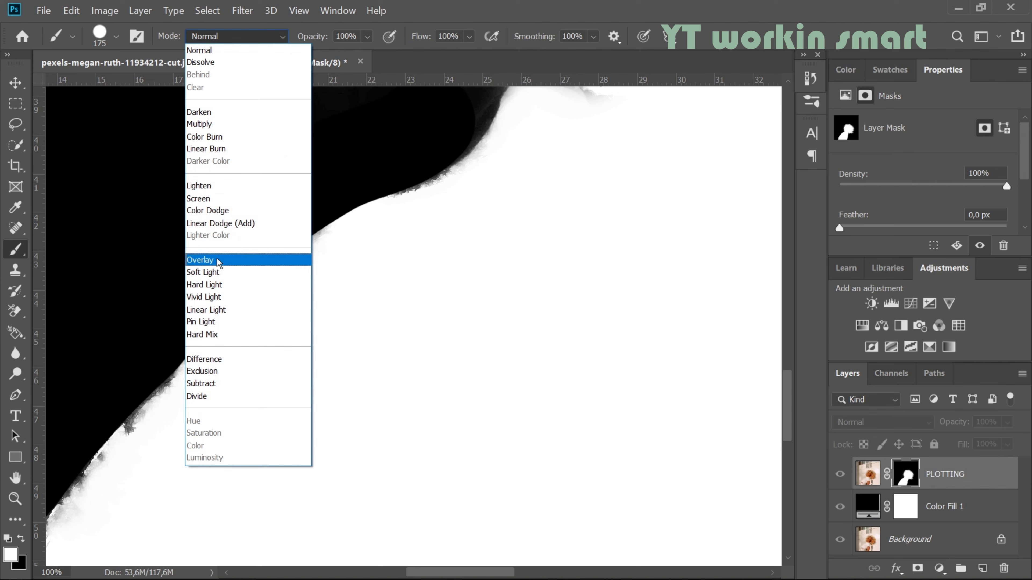
click(201, 260)
drag(432, 211, 677, 68)
drag(416, 222, 399, 251)
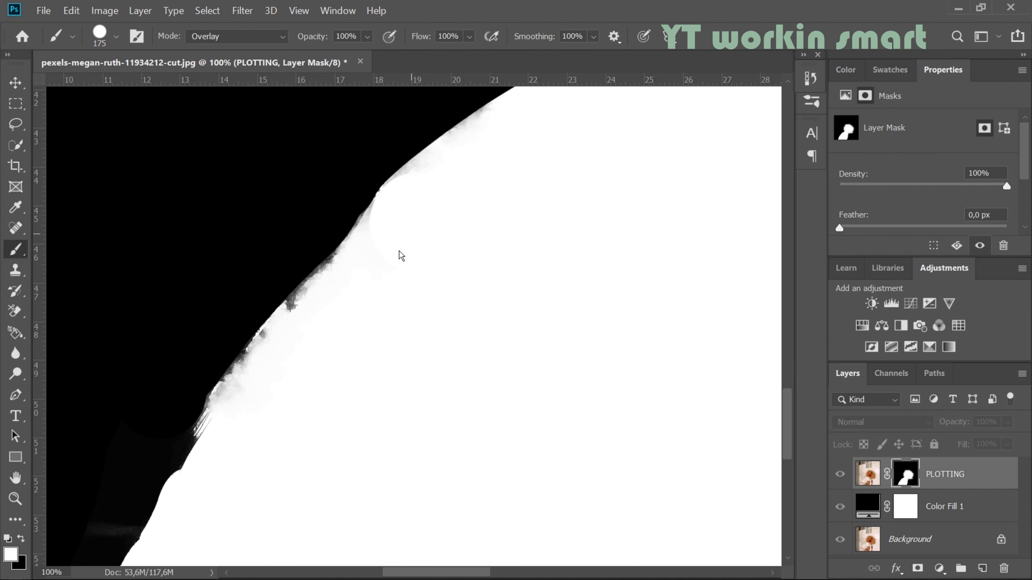
mouse_move(325, 334)
mouse_down()
mouse_move(283, 380)
mouse_move(319, 329)
mouse_up()
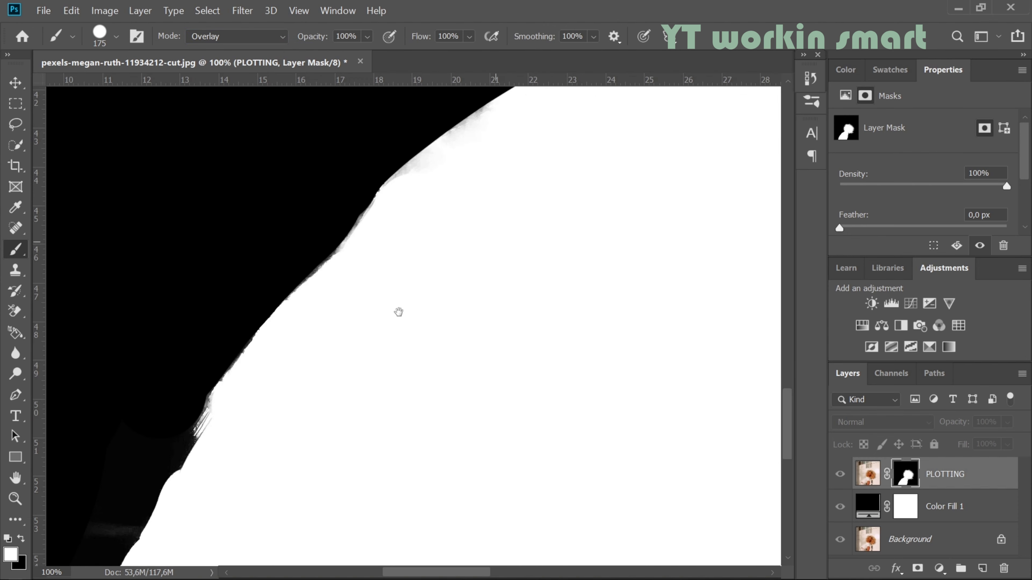
drag(479, 157, 301, 374)
drag(302, 373, 231, 446)
drag(635, 369, 431, 271)
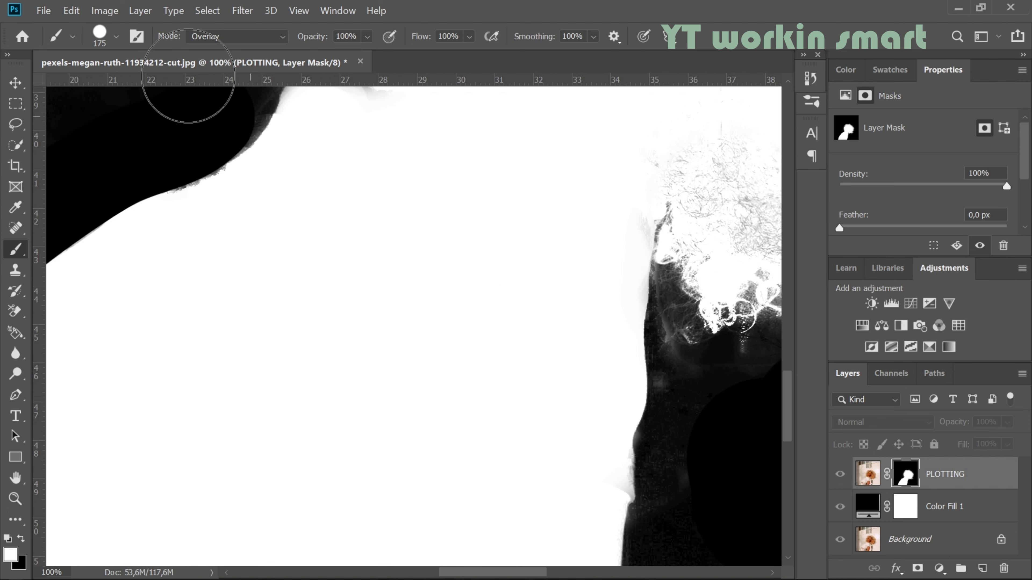
Step: Whiten the grey patches inside the arm's edge below the hair with the Soft Round Pressure Size brush in Overlay mode
click(115, 40)
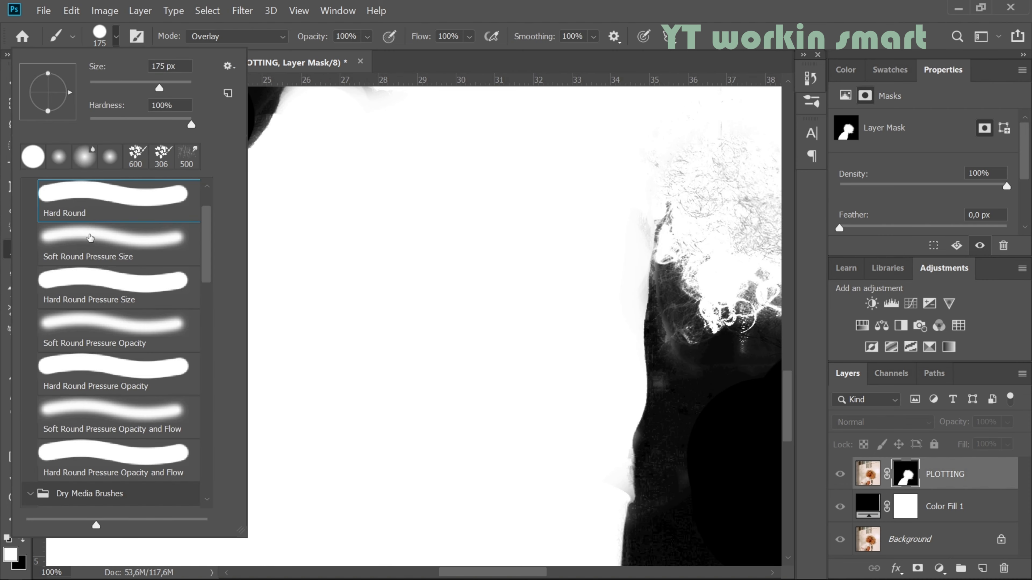
double_click(90, 237)
drag(425, 360, 364, 231)
drag(542, 366, 531, 457)
drag(428, 476, 396, 293)
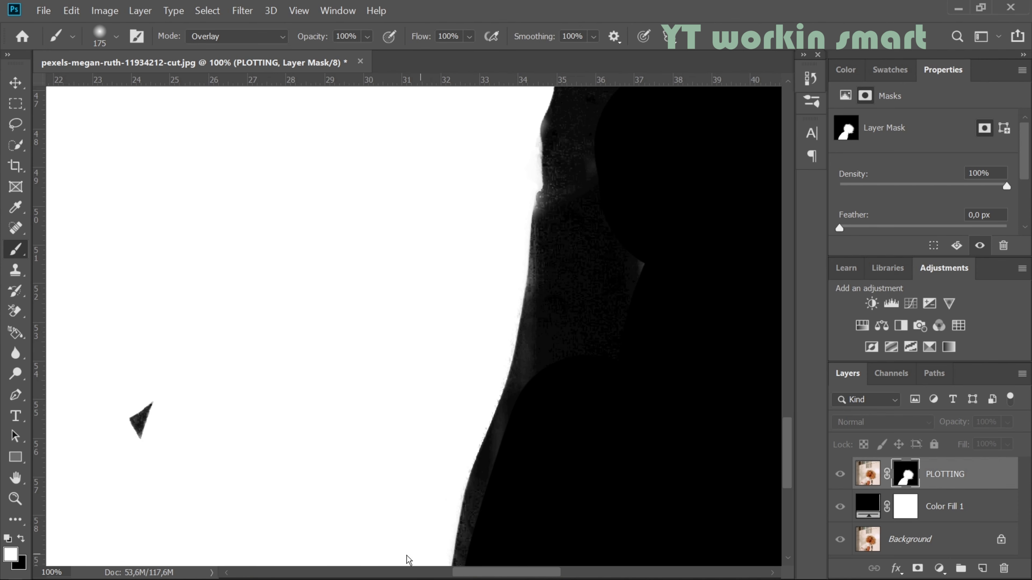
Step: Examine the lower body area and the whole silhouette of the mask at 25% zoom for remaining flaws
drag(345, 448, 409, 353)
alt+click(400, 360)
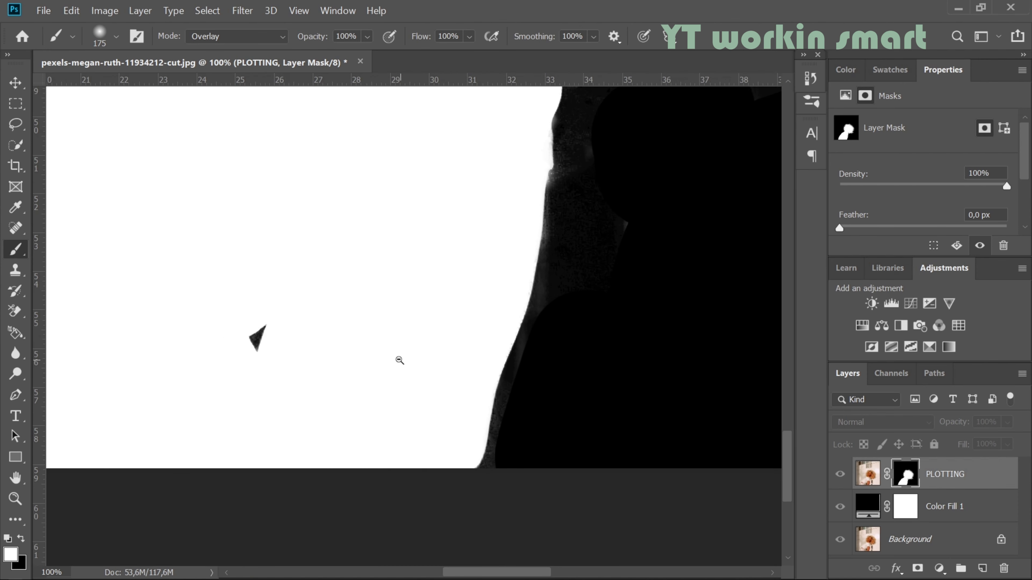
alt+click(383, 326)
drag(369, 250, 454, 389)
alt+click(444, 371)
drag(501, 245, 467, 330)
alt+click(460, 346)
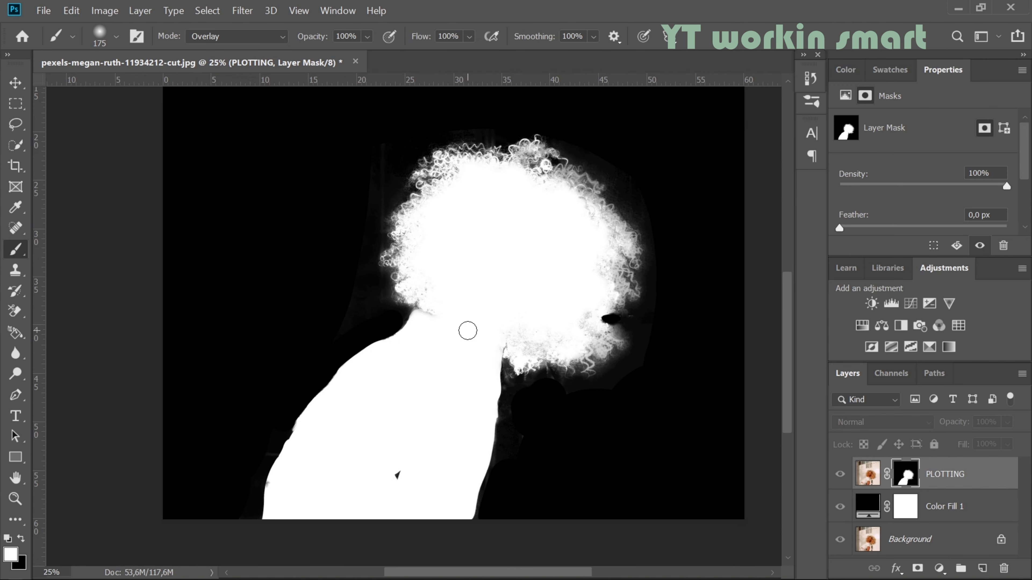